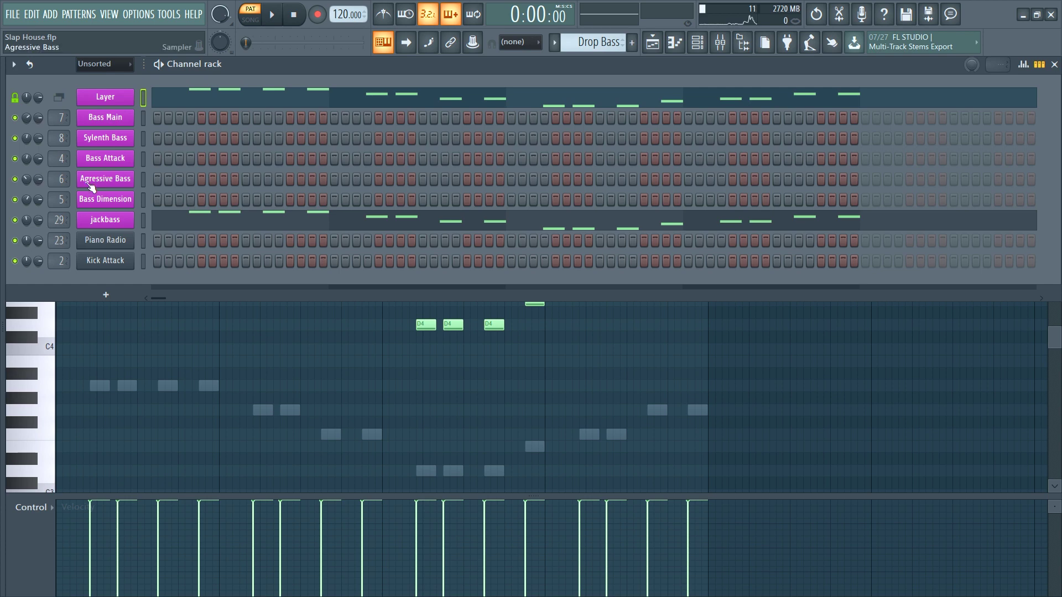
- Play the Drop Bass pattern and inspect the Fruity parametric EQ 2 on the Bass Layer mixer track
key("space")
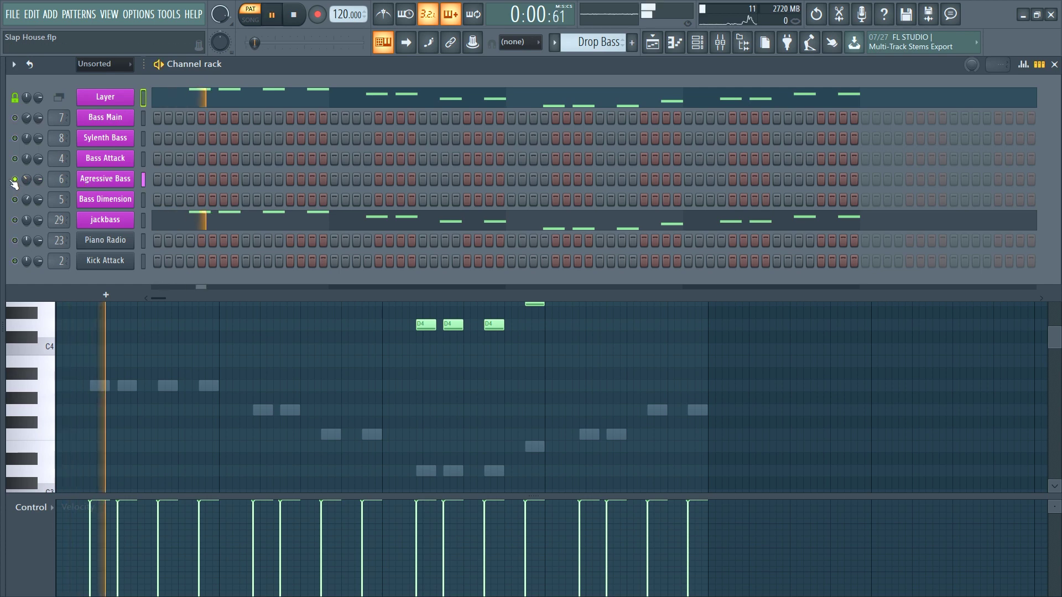
key("F9")
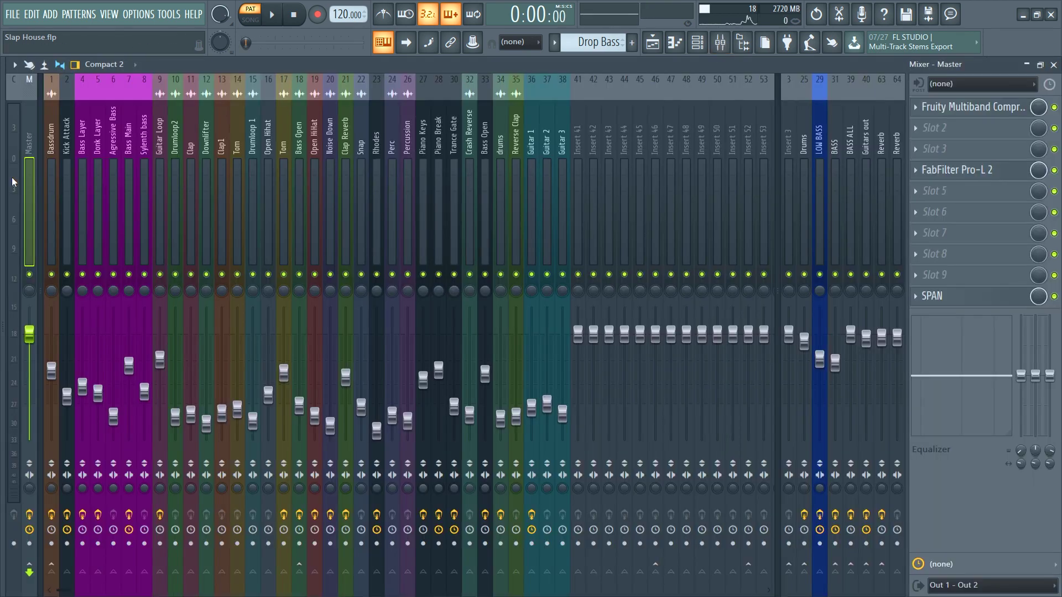
left_click(81, 101)
left_click(968, 107)
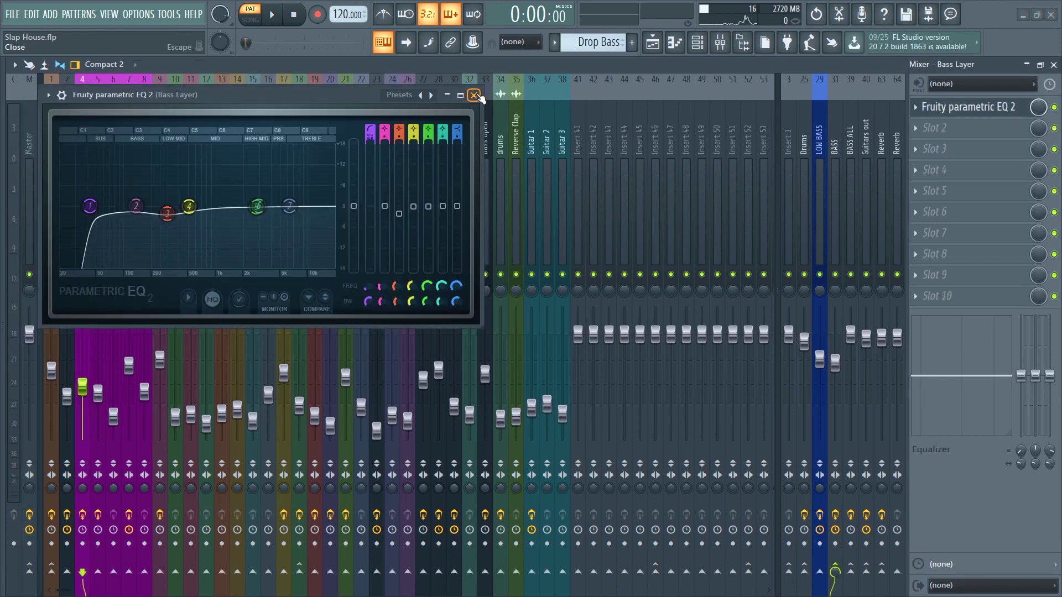
left_click(474, 96)
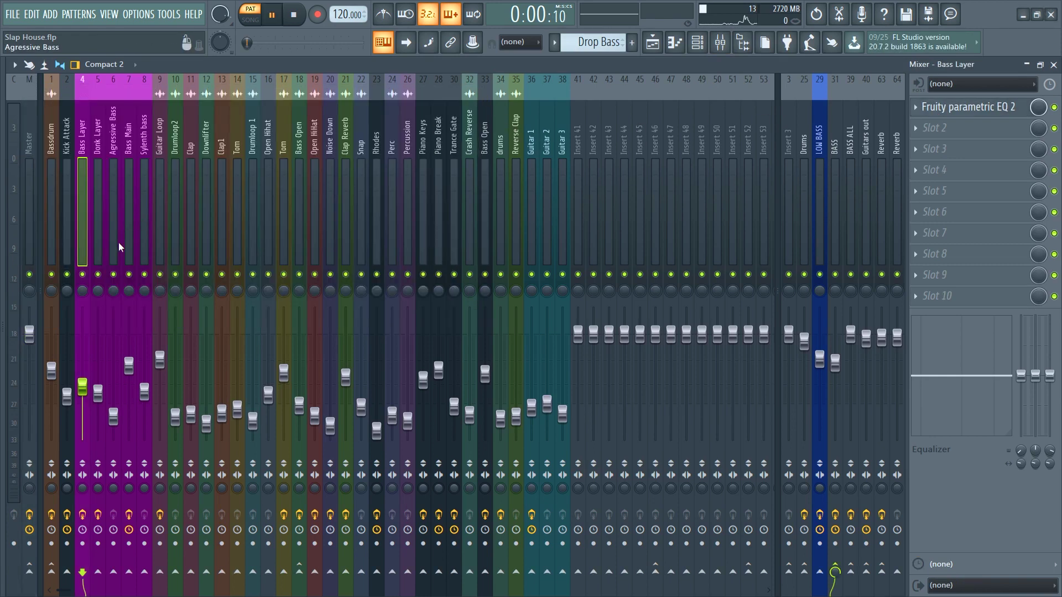
- Audition the Donk Layer mixer track in solo and inspect the curve of its Fruity parametric EQ 2
left_click(98, 128)
key("space")
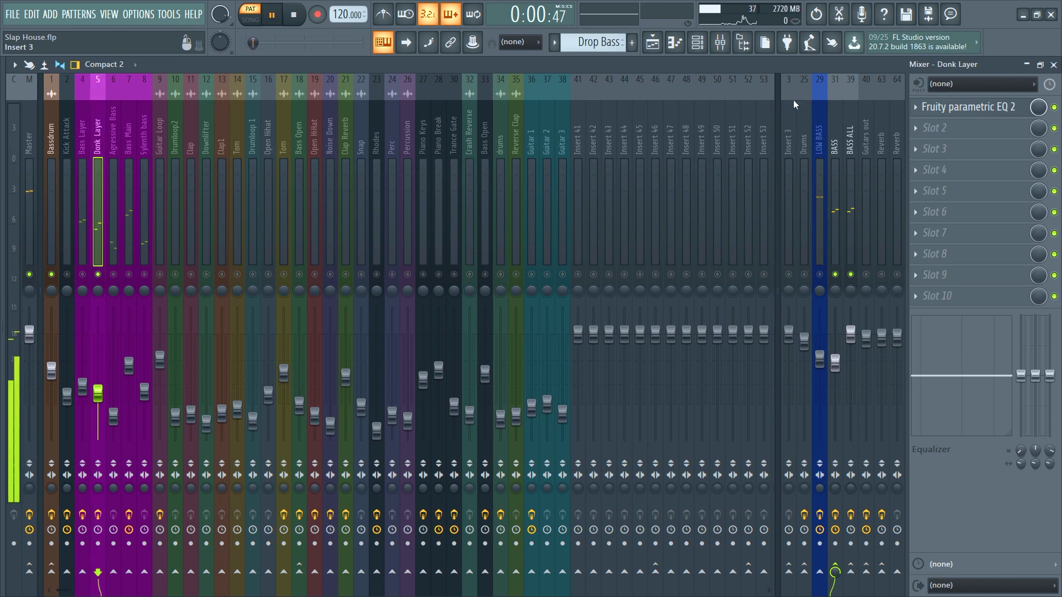
left_click(951, 109)
key("space")
left_click_drag(244, 115, 450, 118)
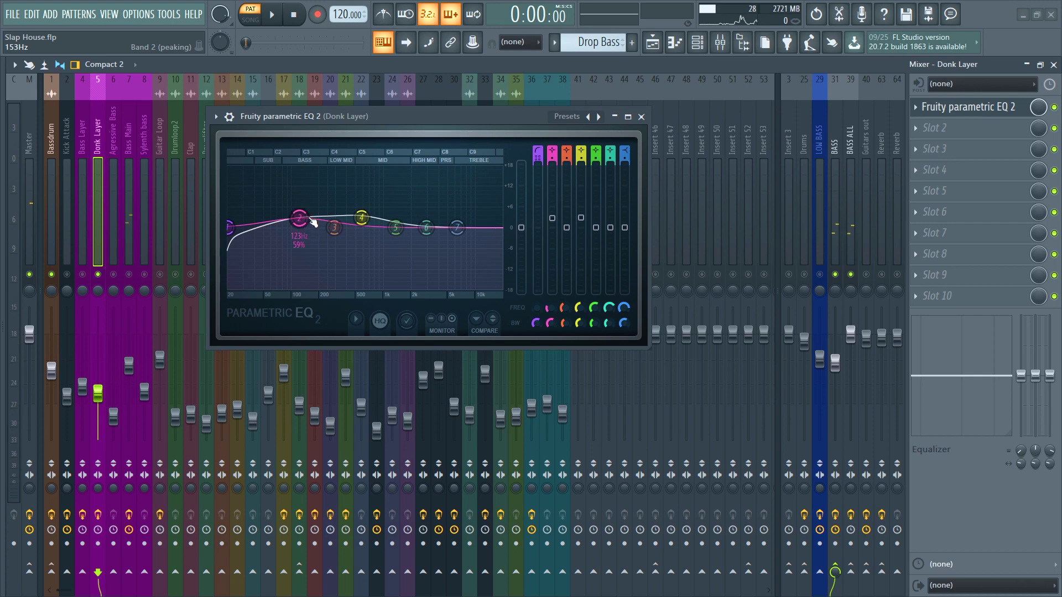
left_click(642, 117)
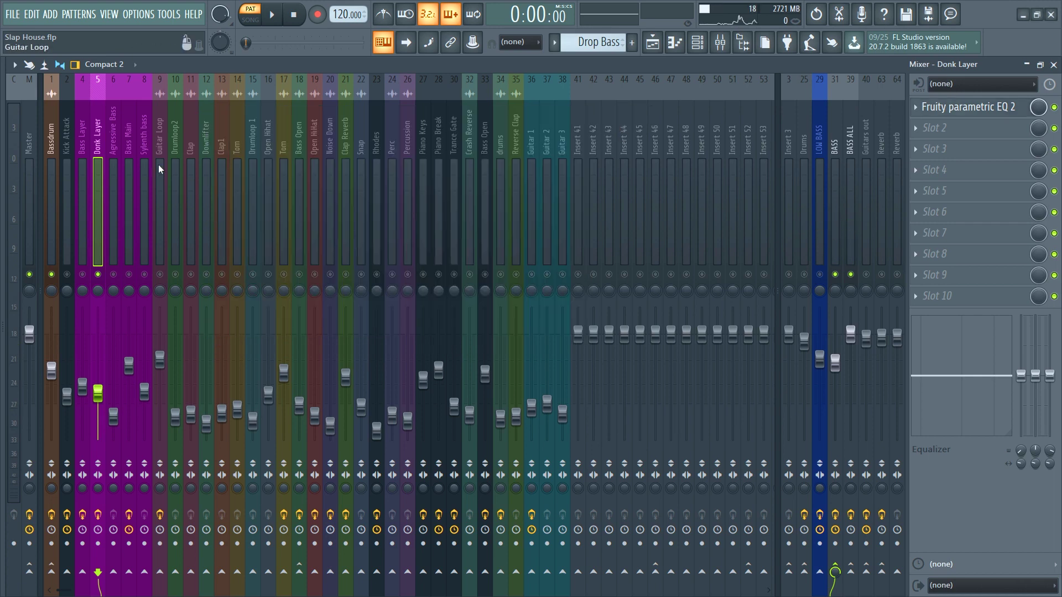
- Audition the Agressive Bass mixer track in solo
left_click(116, 142)
key("space")
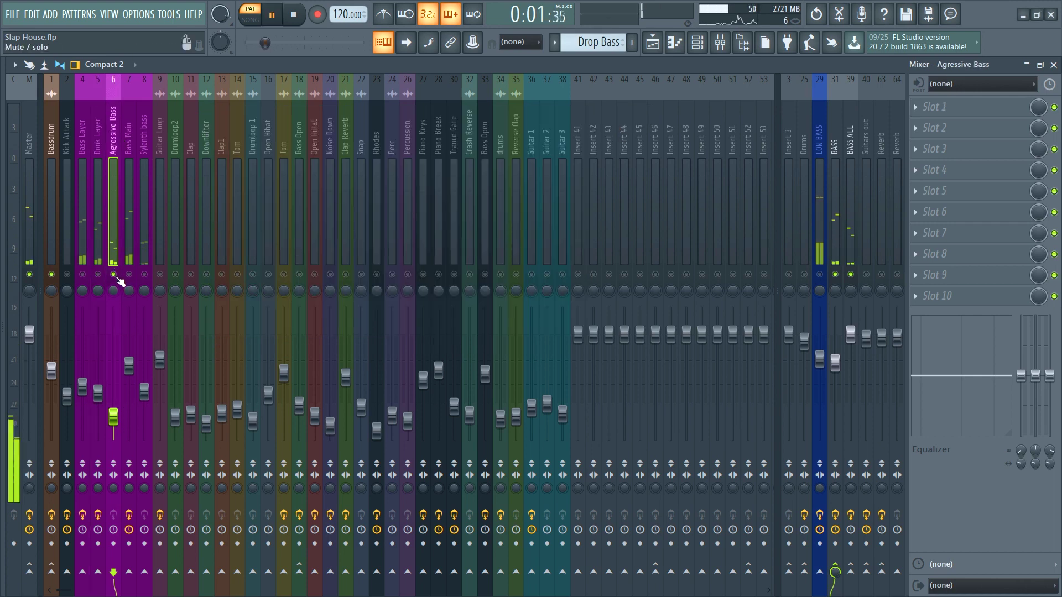
key("space")
- Audition the Bass Main track with only its Fruity parametric EQ 2 enabled and inspect the EQ curve
left_click(128, 162)
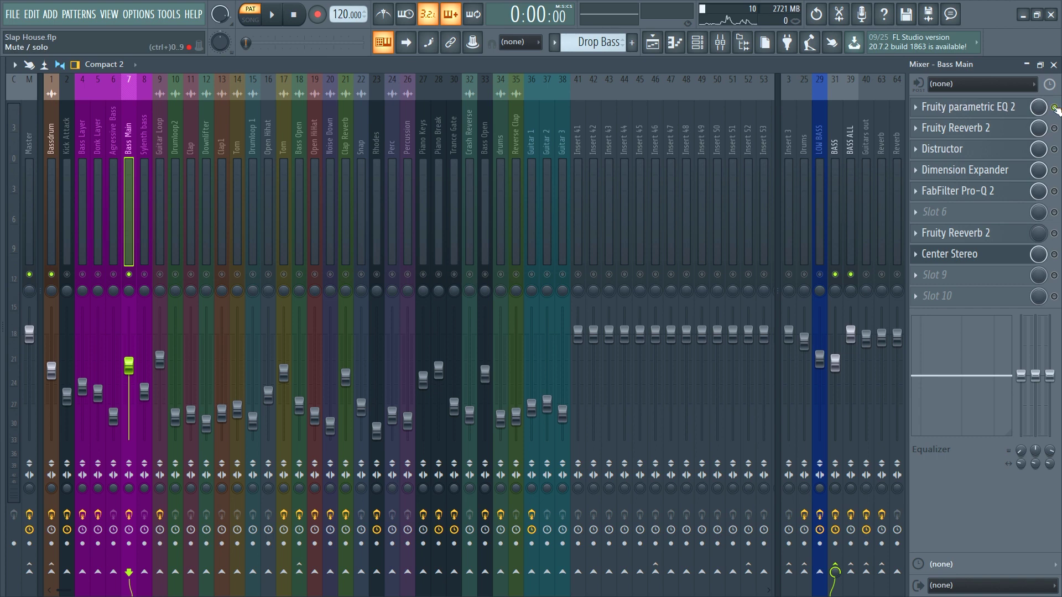
key("space")
left_click(980, 112)
key("space")
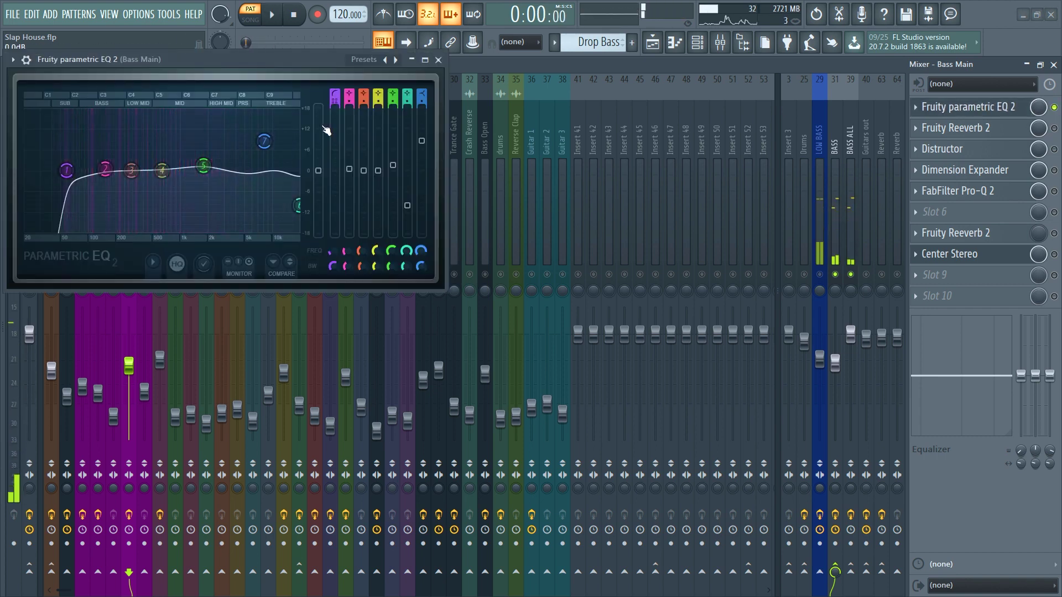
key("space")
left_click_drag(272, 72, 470, 119)
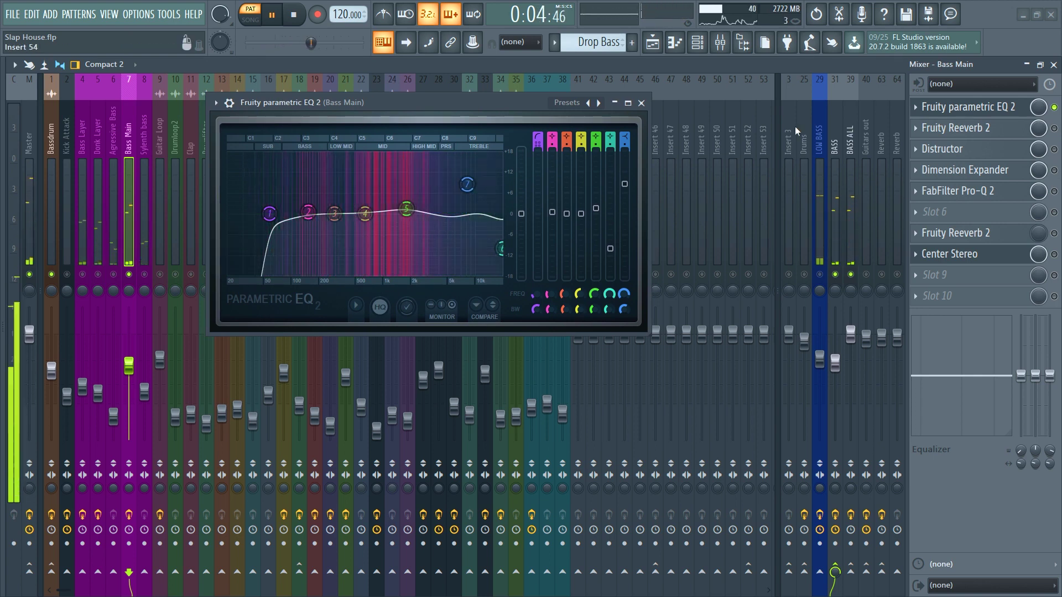
key("space")
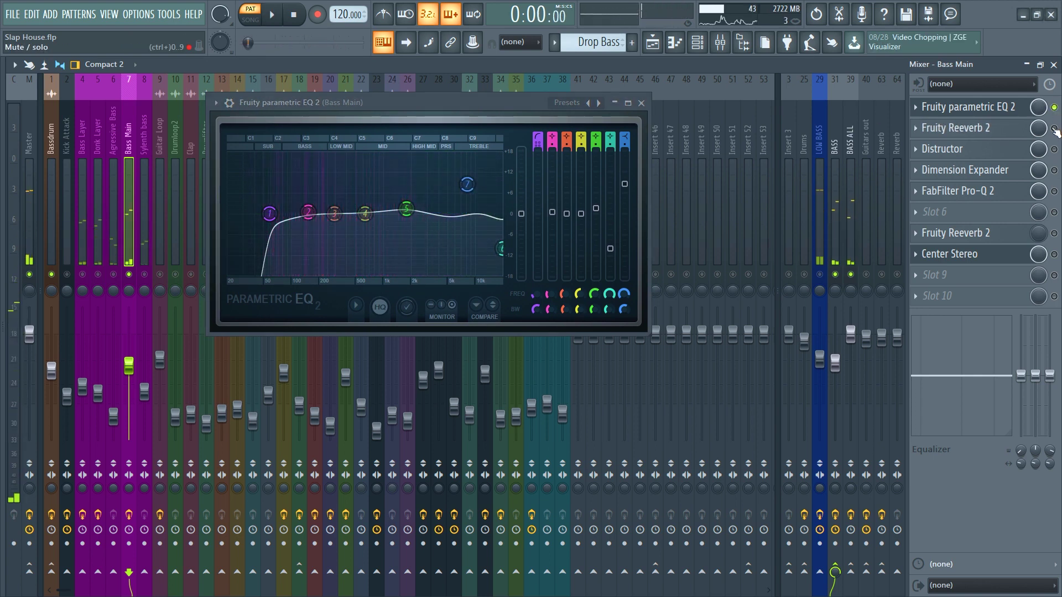
- Enable the first Fruity Reeverb 2 on the Bass Main track, open its settings and audition the sound
left_click(1054, 129)
left_click(956, 128)
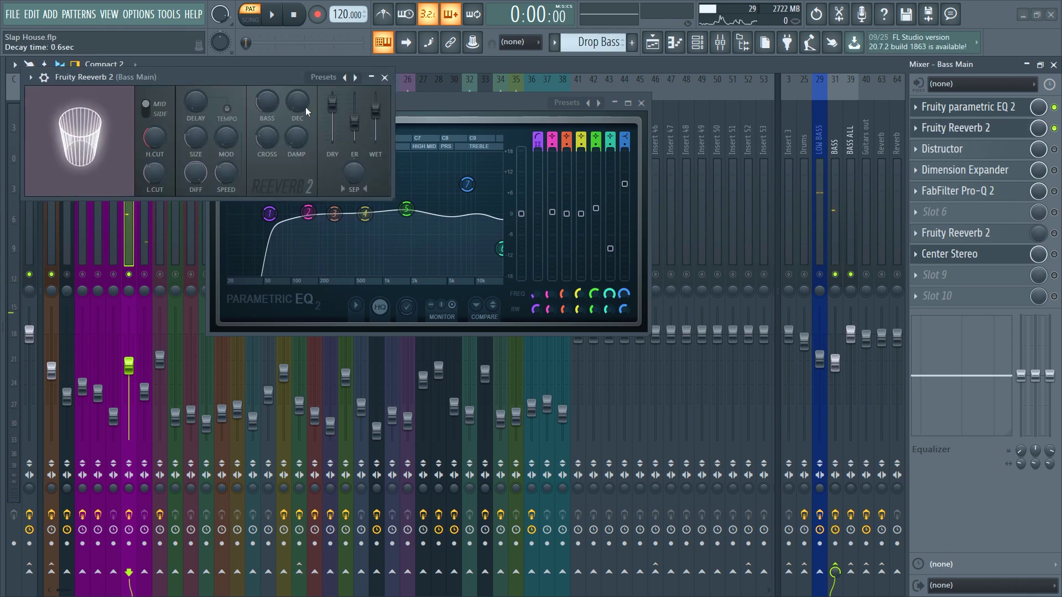
key("space")
key("space")
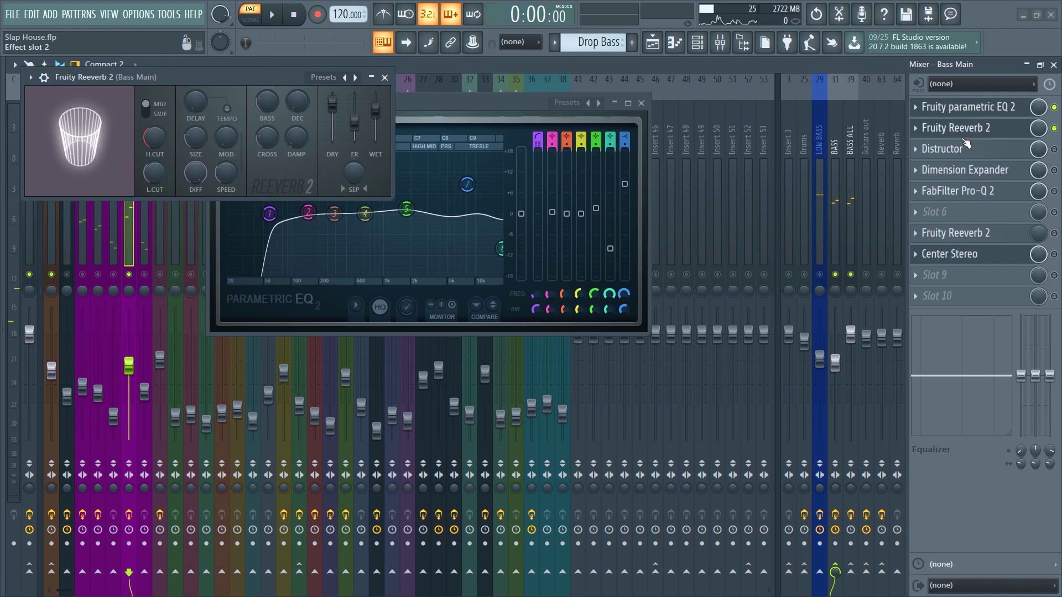
key("space")
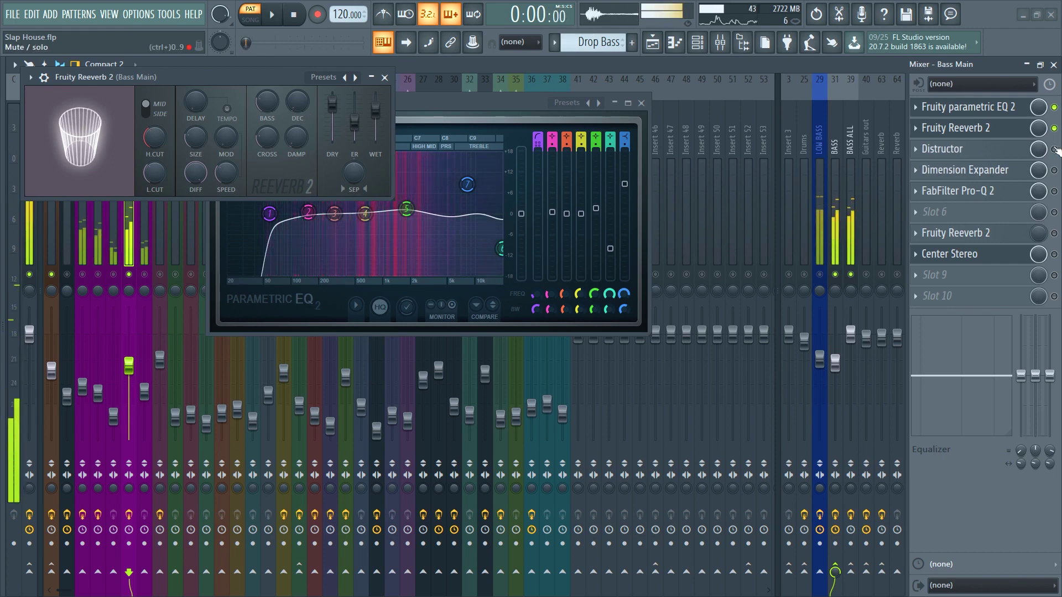
- Audition the Bass Main track with Distructor enabled and inspect its Distortion module settings
left_click(994, 155)
key("space")
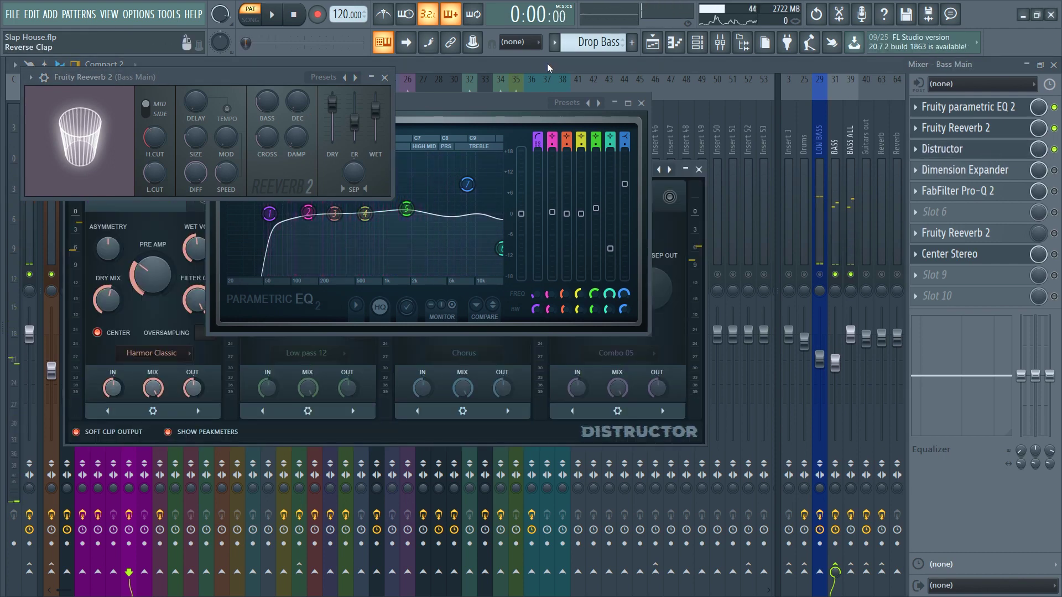
left_click(641, 103)
left_click(942, 149)
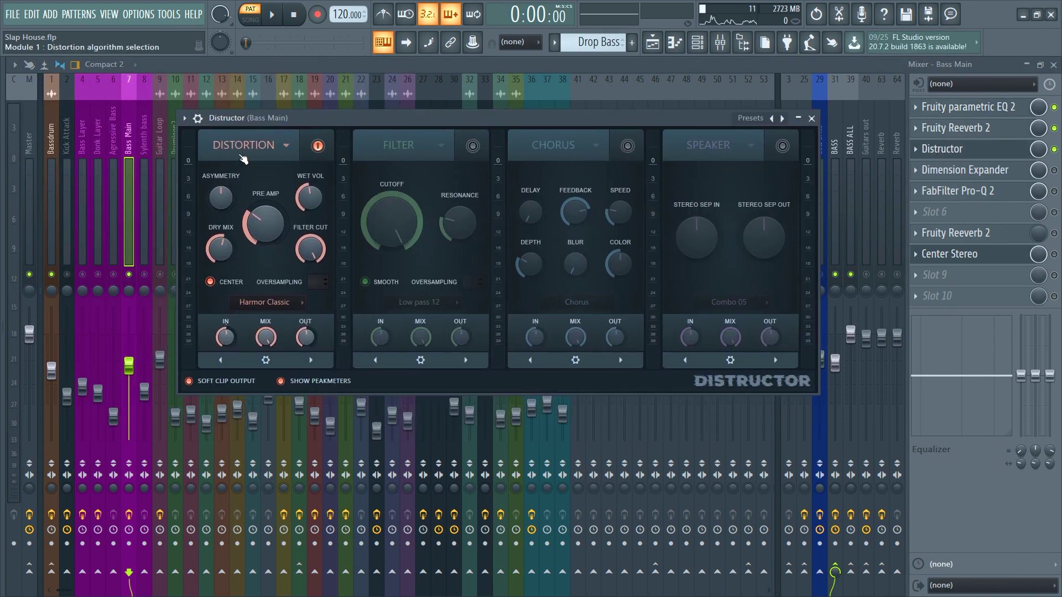
key("space")
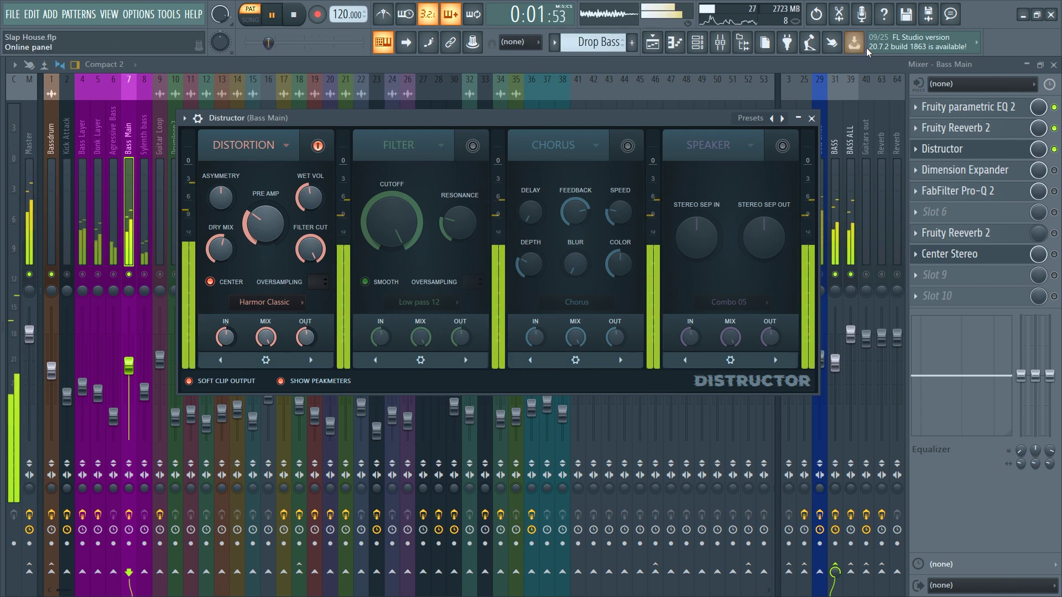
left_click(943, 150)
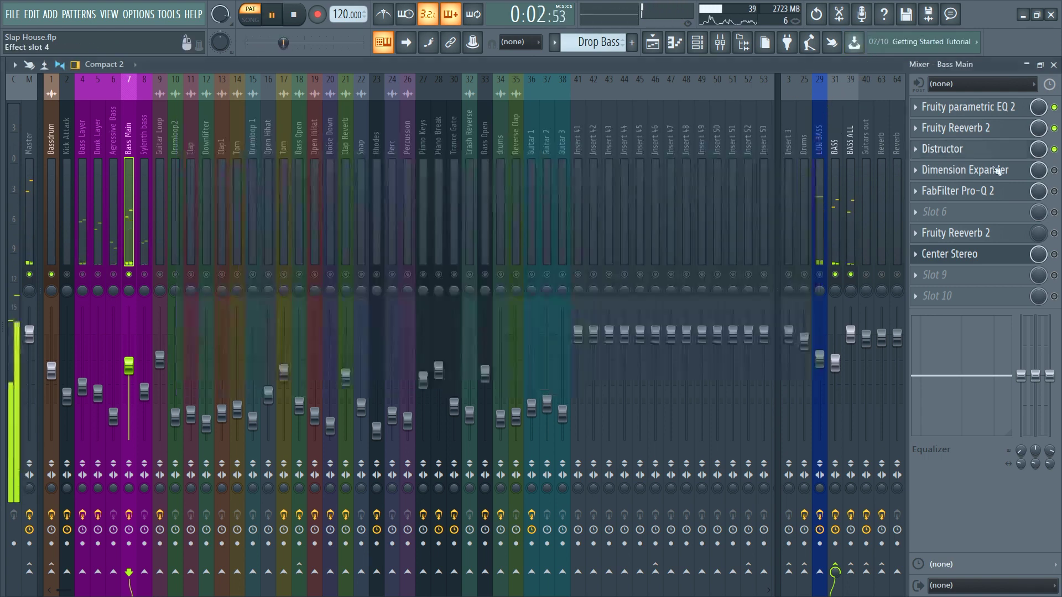
- Open the Dimension Expander on the Bass Main track and stop playback
left_click(951, 171)
key("space")
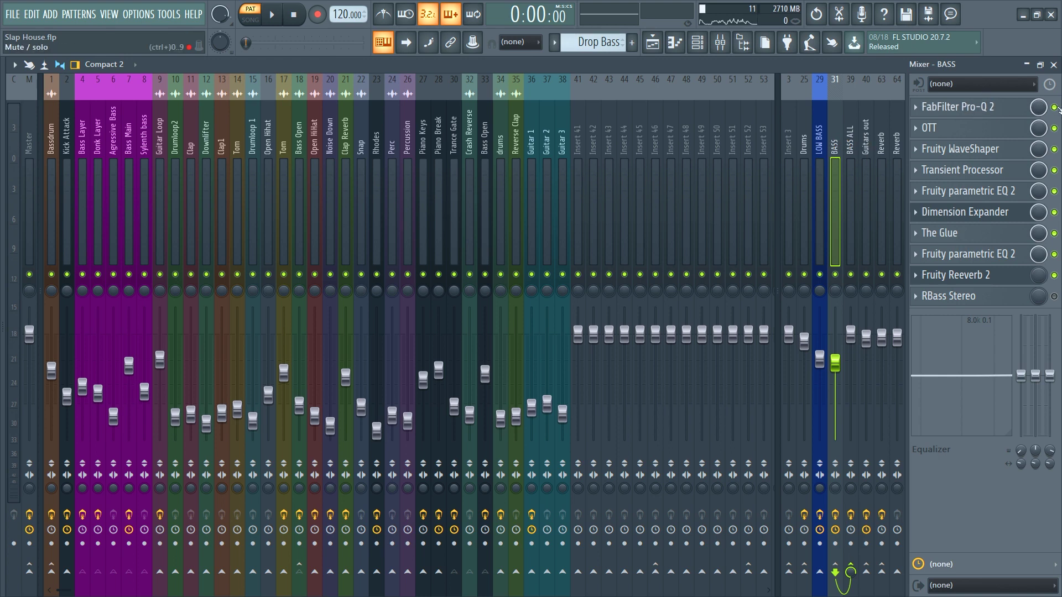
- Keep only FabFilter Pro-Q 2 active on the BASS track and inspect its boosted 1405.6 Hz band
left_click(1054, 107, "ctrl")
left_click(983, 109)
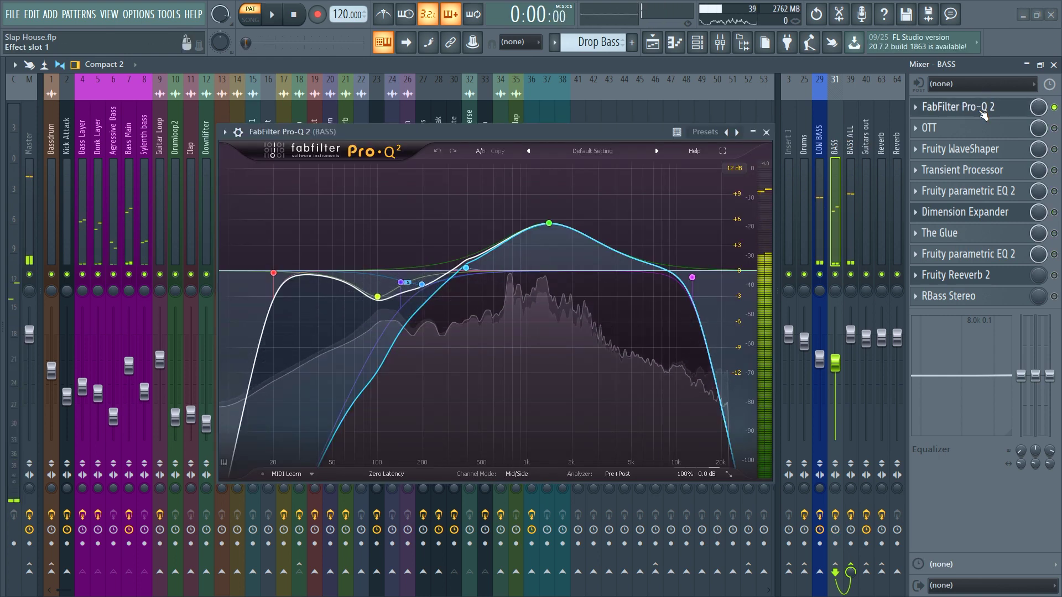
mouse_move(547, 220)
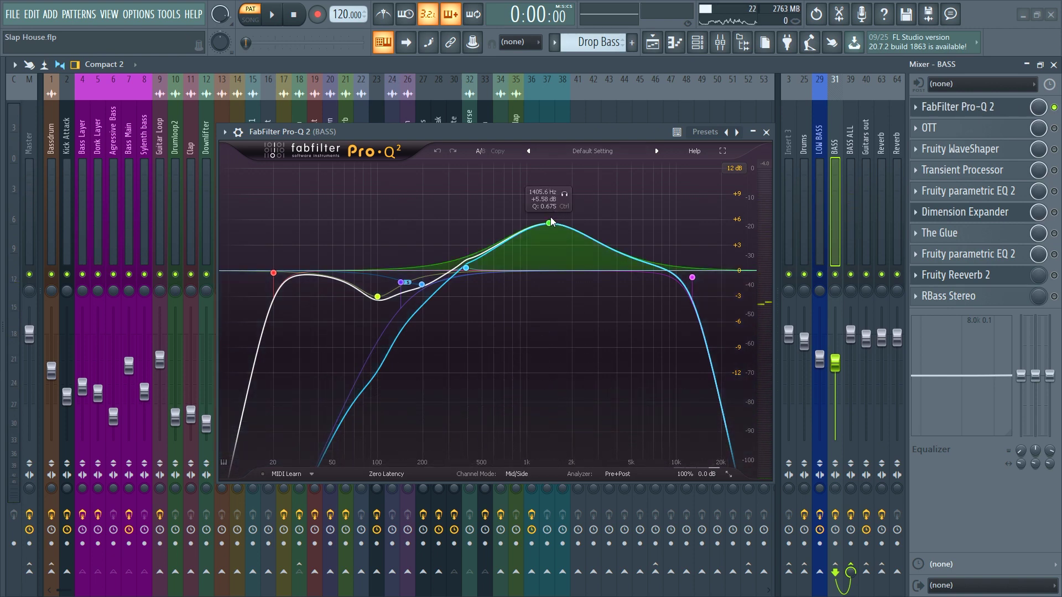
key("space")
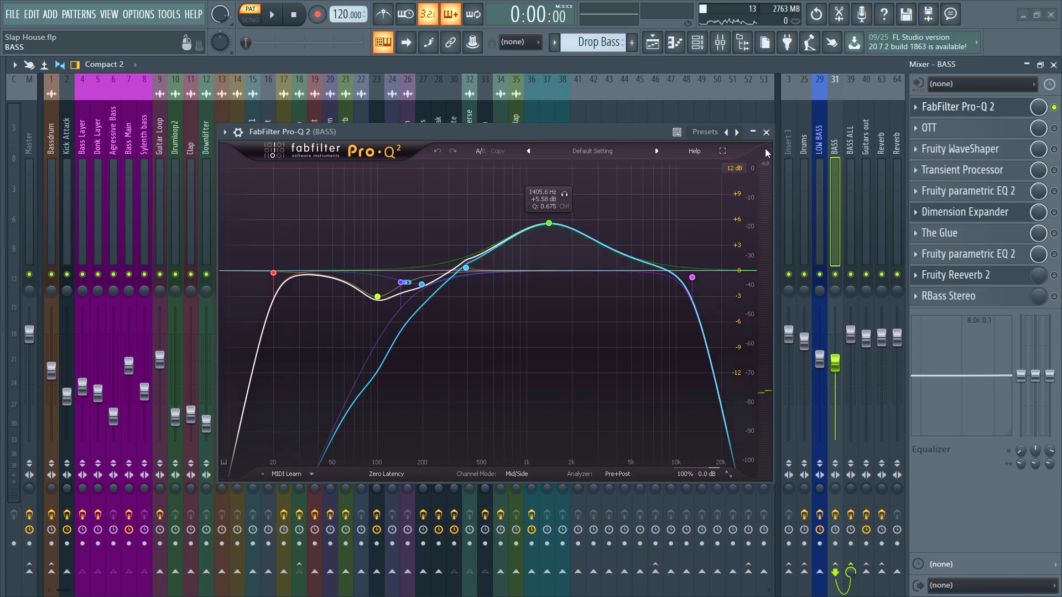
- Audition the 1405.6 Hz band in solo, and compare the BASS track with FabFilter Pro-Q 2 bypassed and enabled
left_click(564, 194)
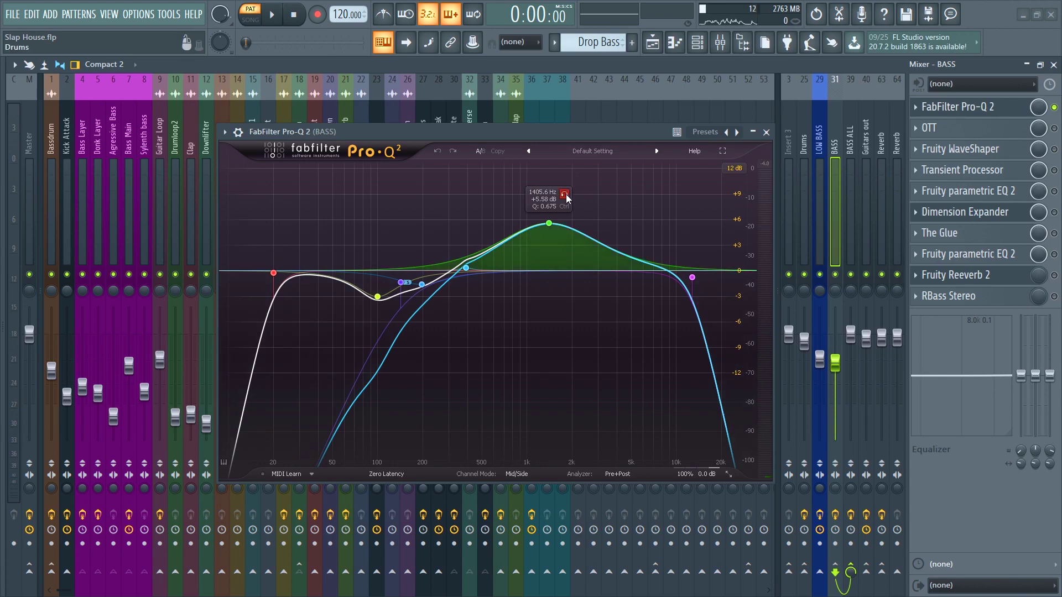
key("space")
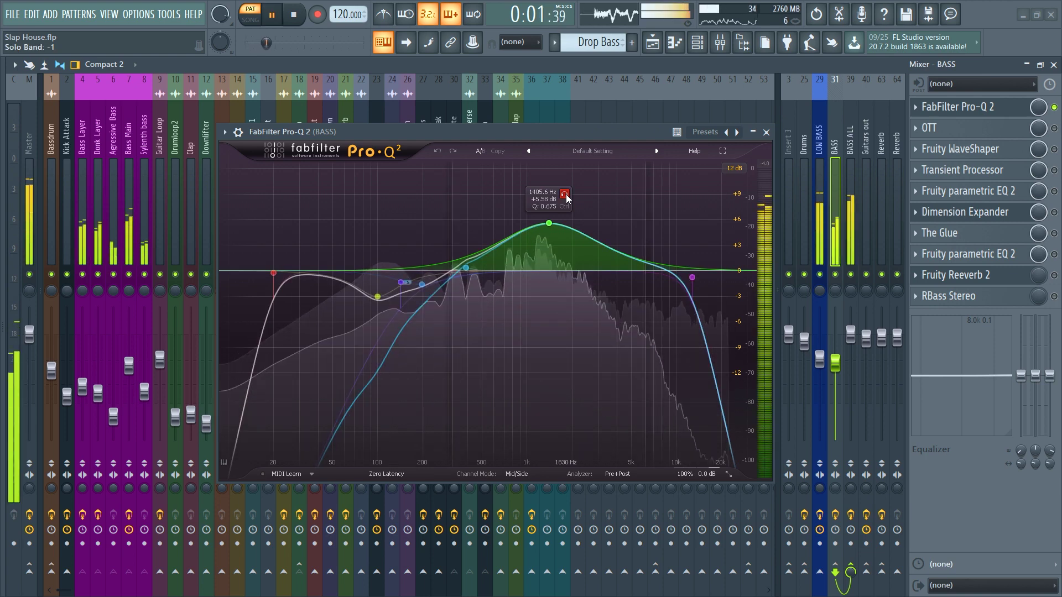
key("space")
key("space")
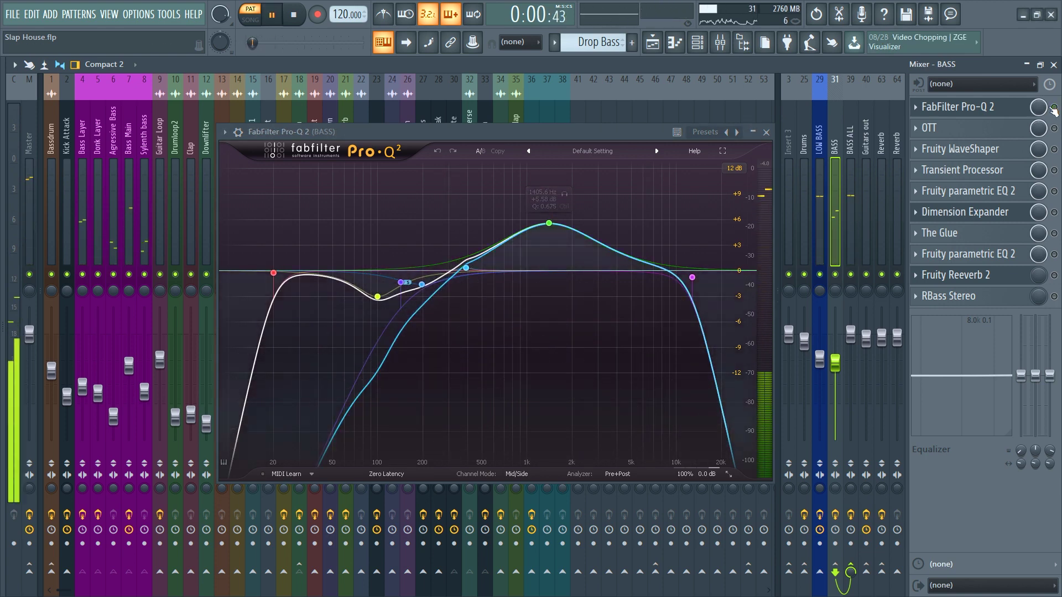
left_click(1054, 107)
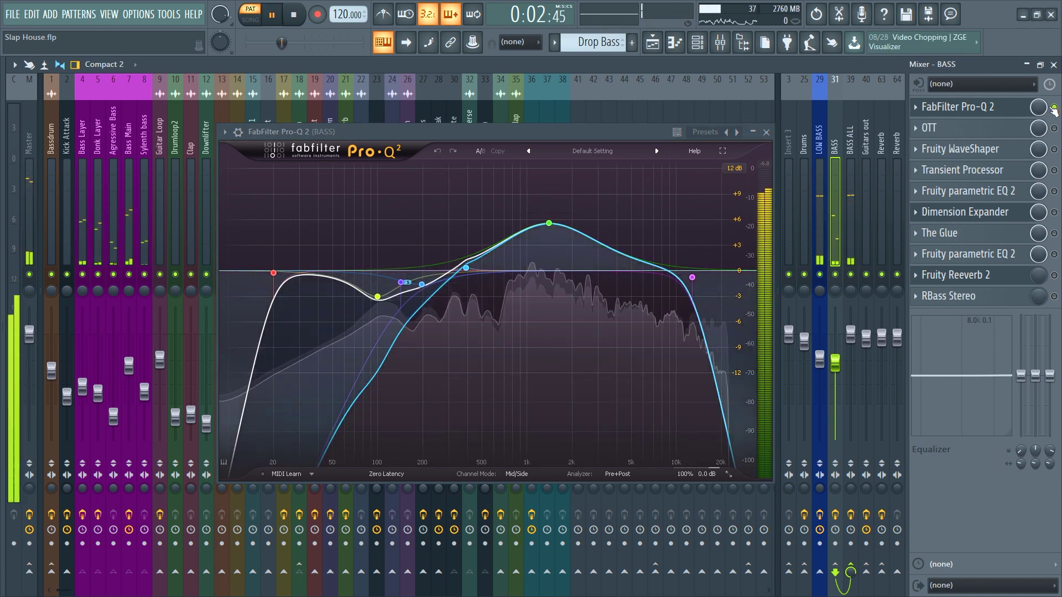
key("space")
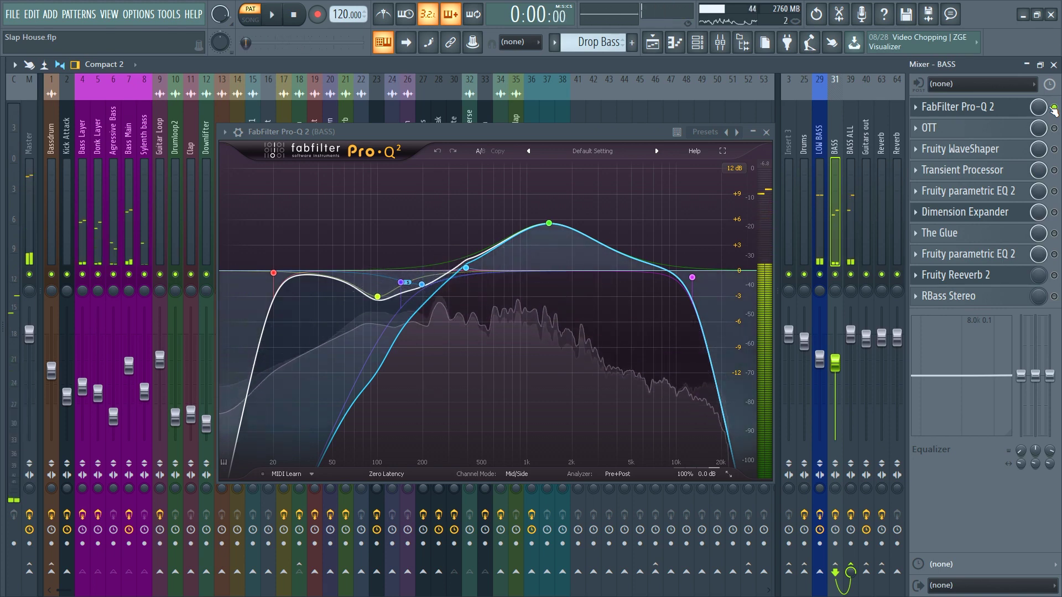
- Inspect the OTT, Dimension Expander and The Glue settings on the BASS track
left_click(940, 128)
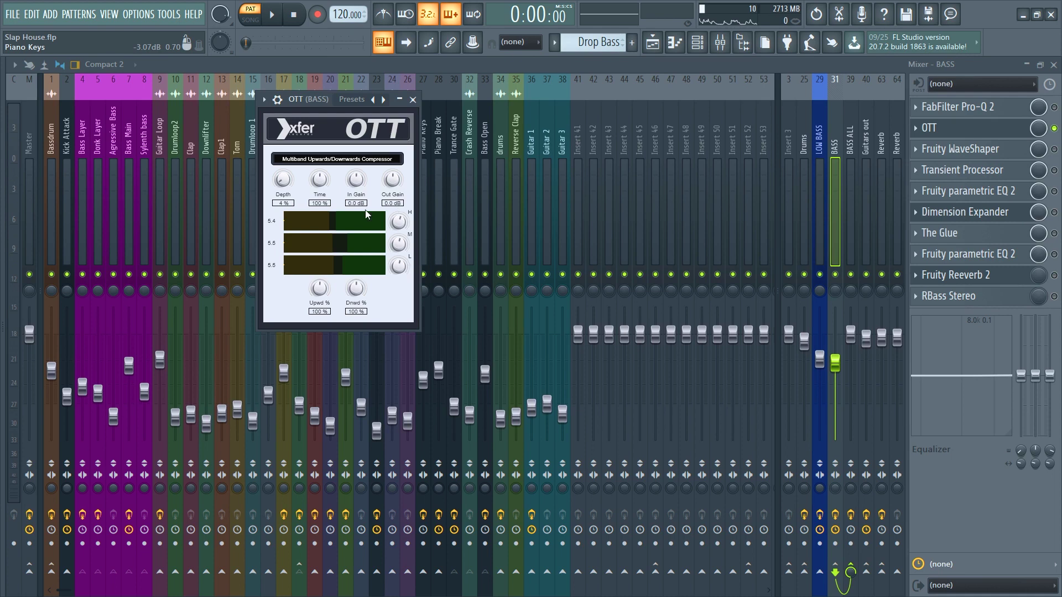
left_click(948, 213)
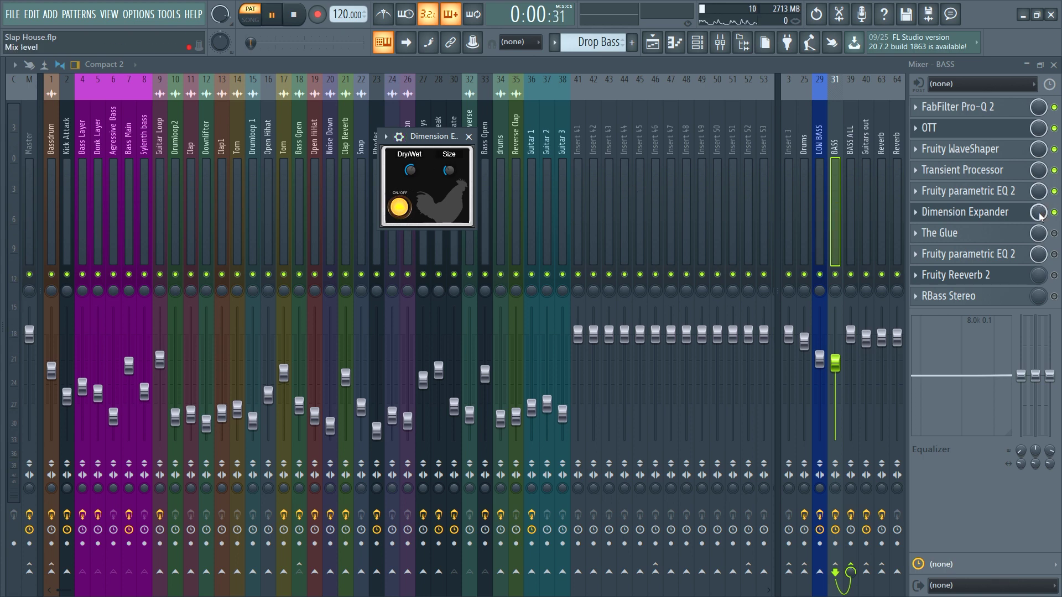
left_click(977, 242)
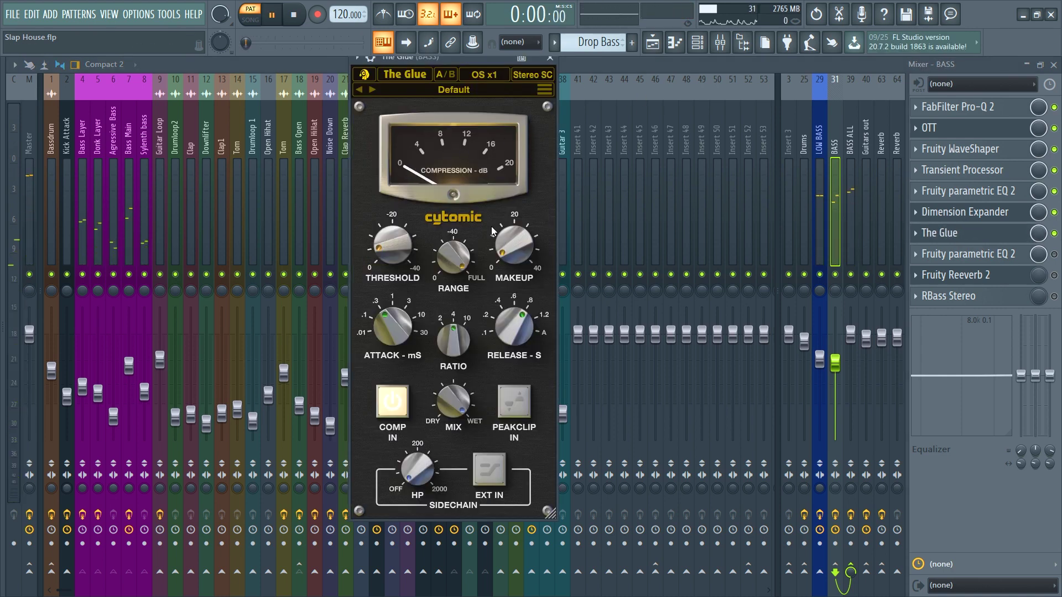
mouse_move(516, 243)
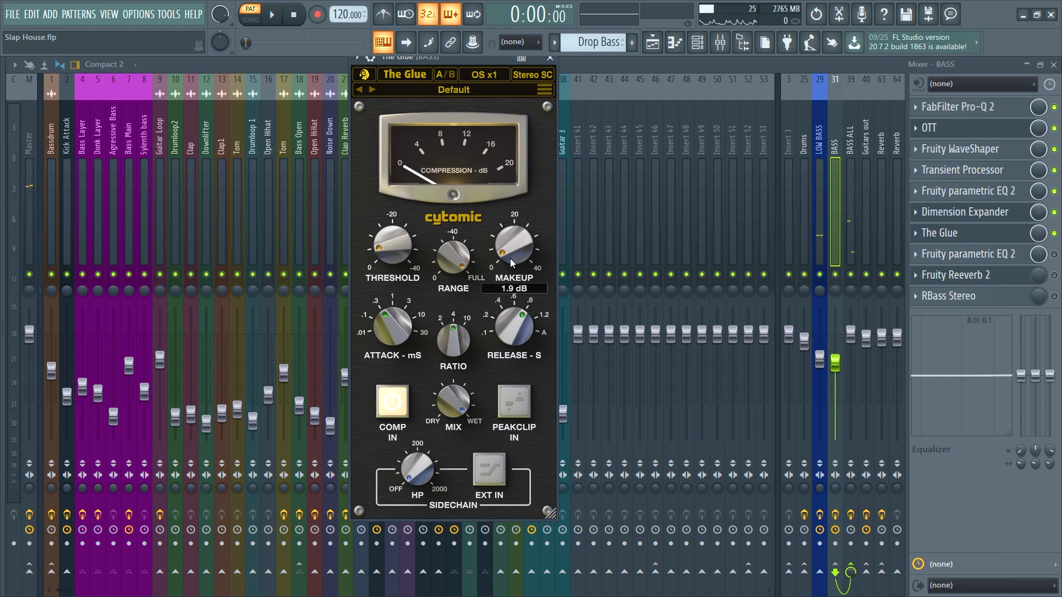
left_click(550, 57)
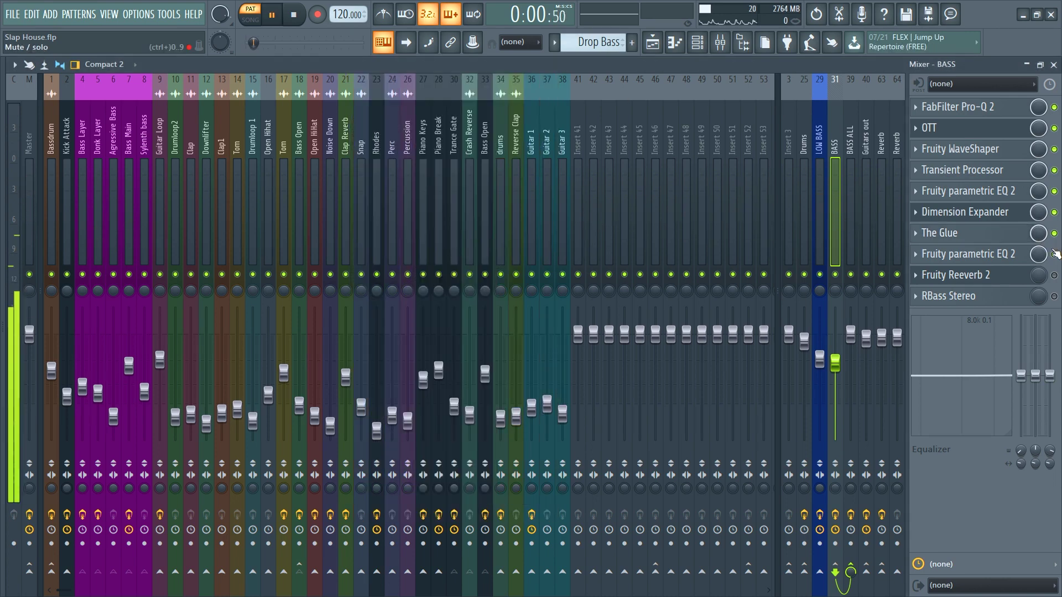
- Inspect the low-cut band of the Fruity parametric EQ 2 that follows The Glue on the BASS track
left_click(977, 253)
left_click(978, 254)
left_click(978, 253)
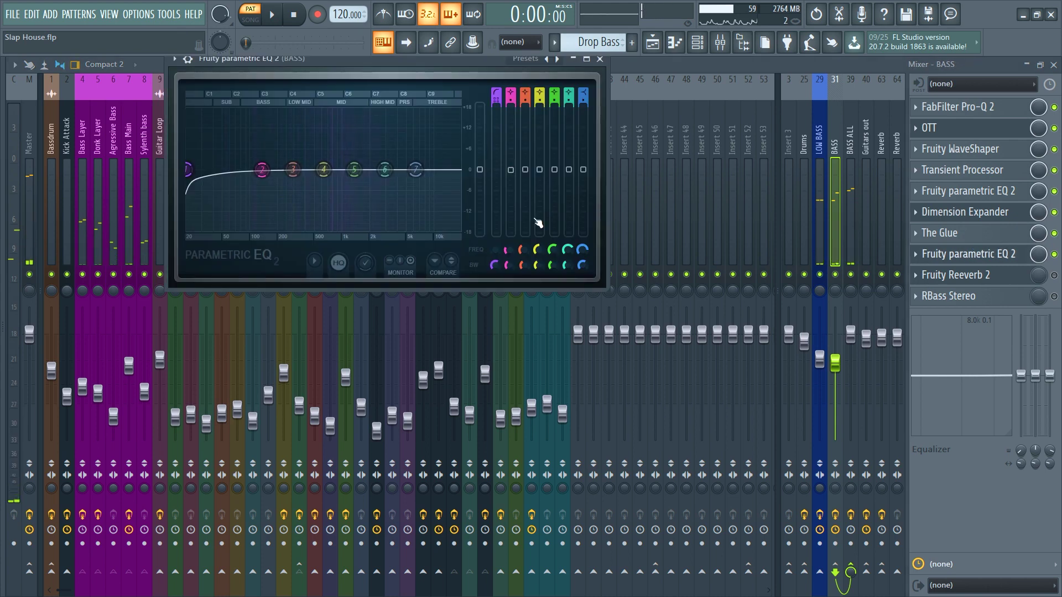
mouse_move(188, 169)
left_mouse_down()
mouse_move(390, 169)
mouse_move(188, 169)
left_mouse_up()
left_click(604, 60)
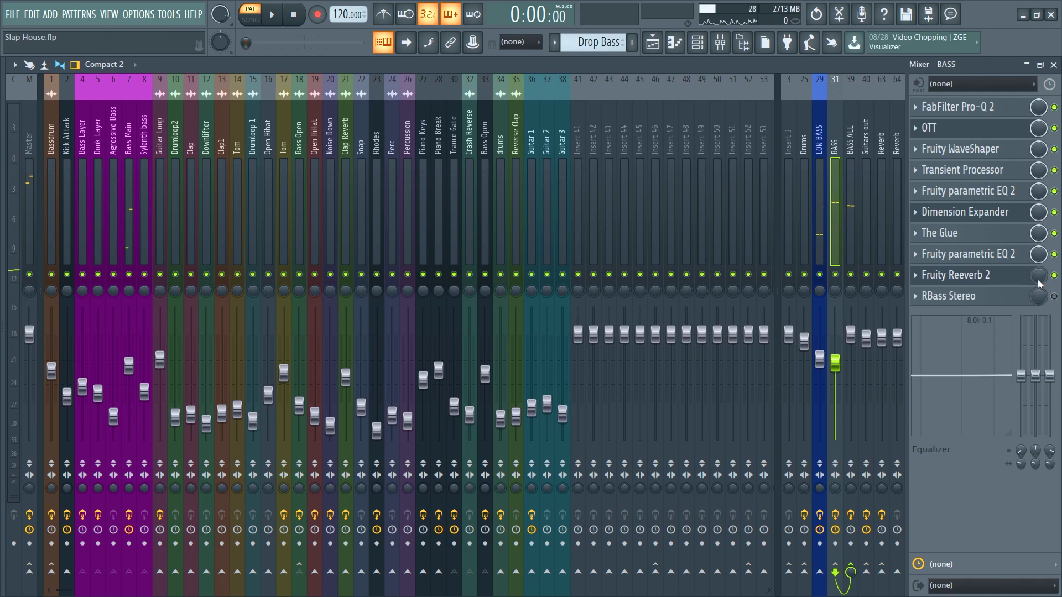
- Inspect the Fruity Reeverb 2 settings on the BASS track and audition the bass with it
left_click(974, 275)
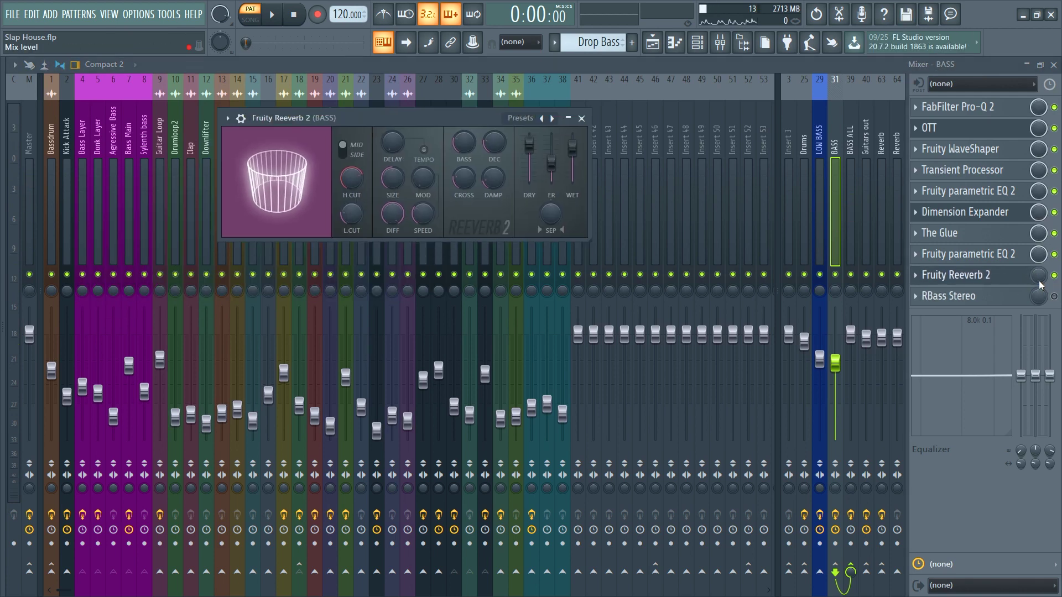
key("Escape")
key("space")
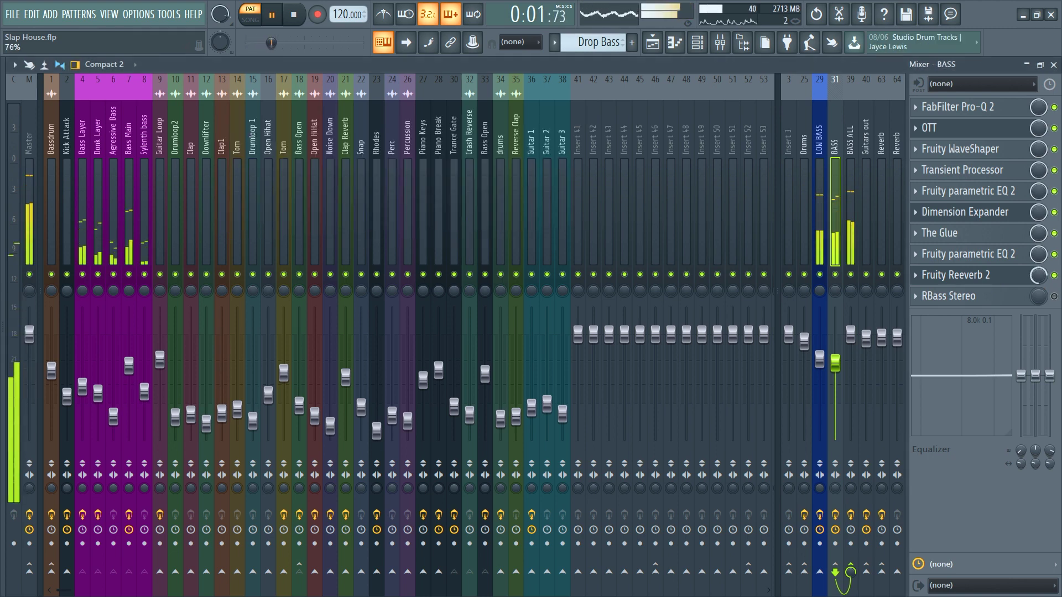
key("space")
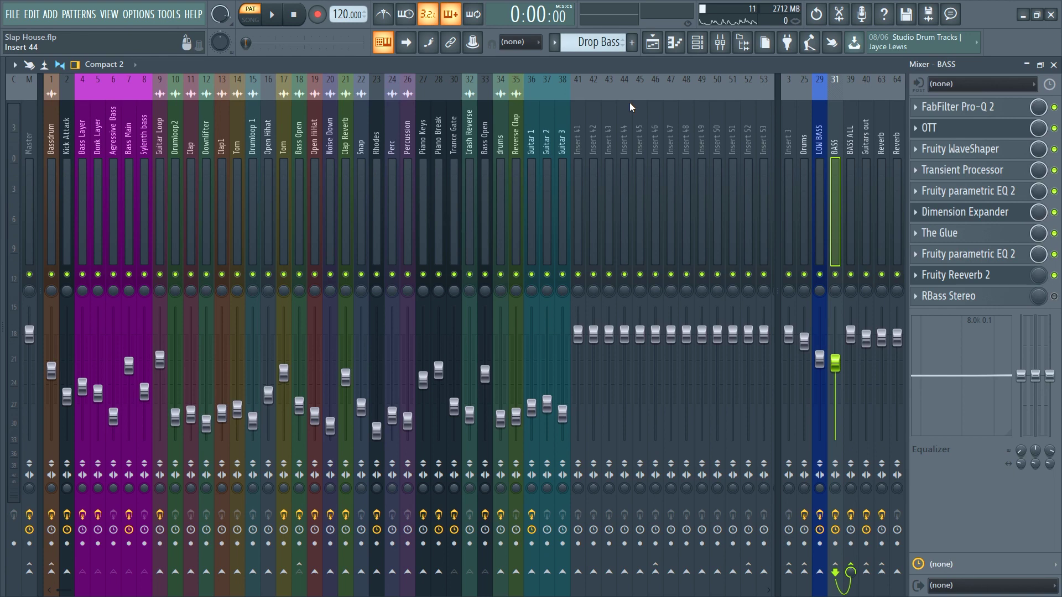
- Solo the jackbass channel of the Drop Bass pattern while playing it
left_click(698, 42)
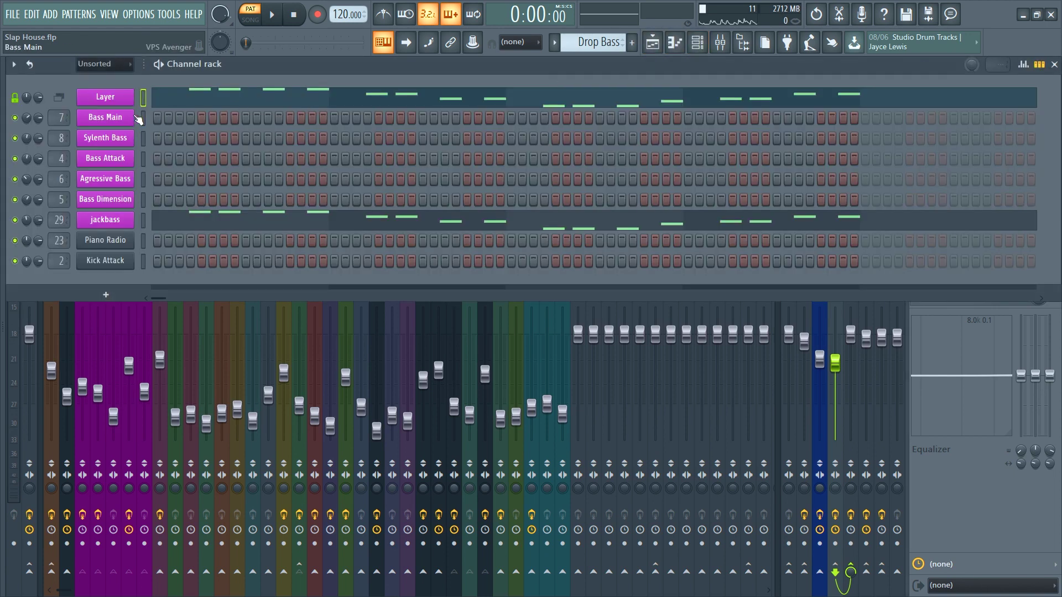
key("space")
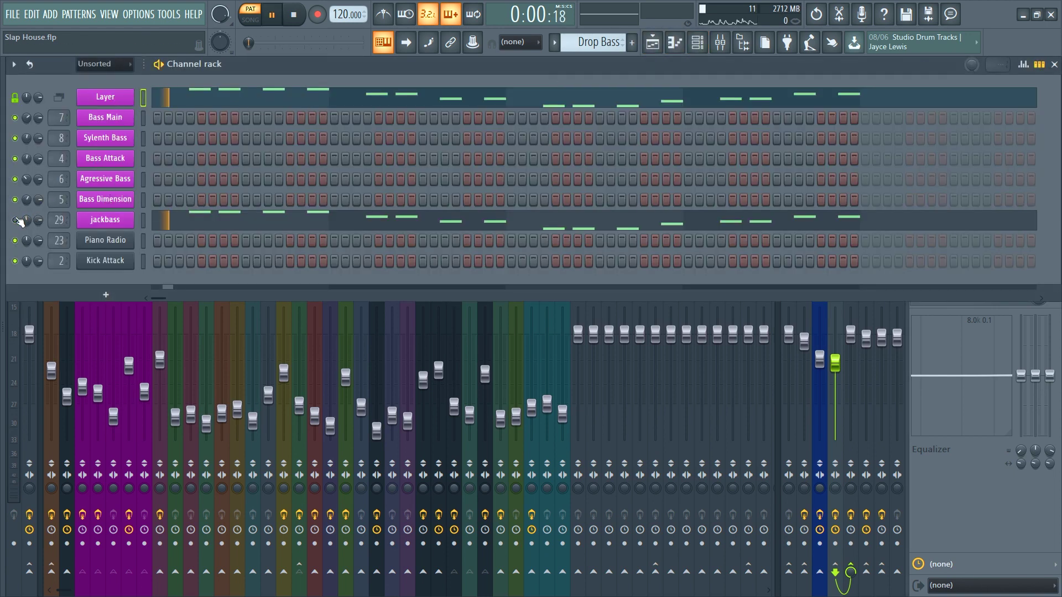
right_click(15, 220)
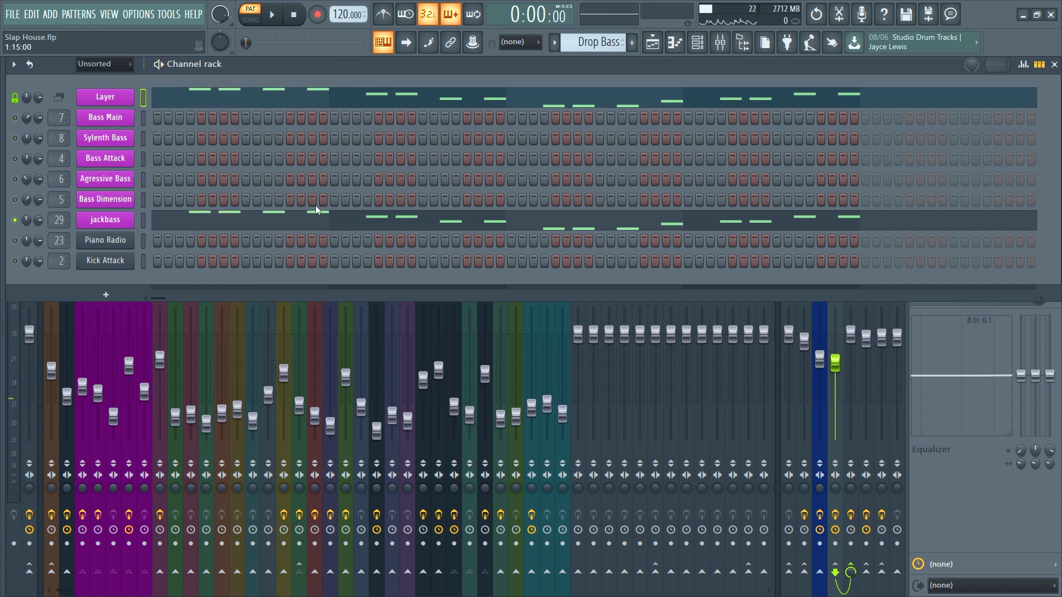
- Inspect the Fruity parametric EQ 2 and RBass Stereo settings on the LOW BASS mixer track while auditioning it
key("F9")
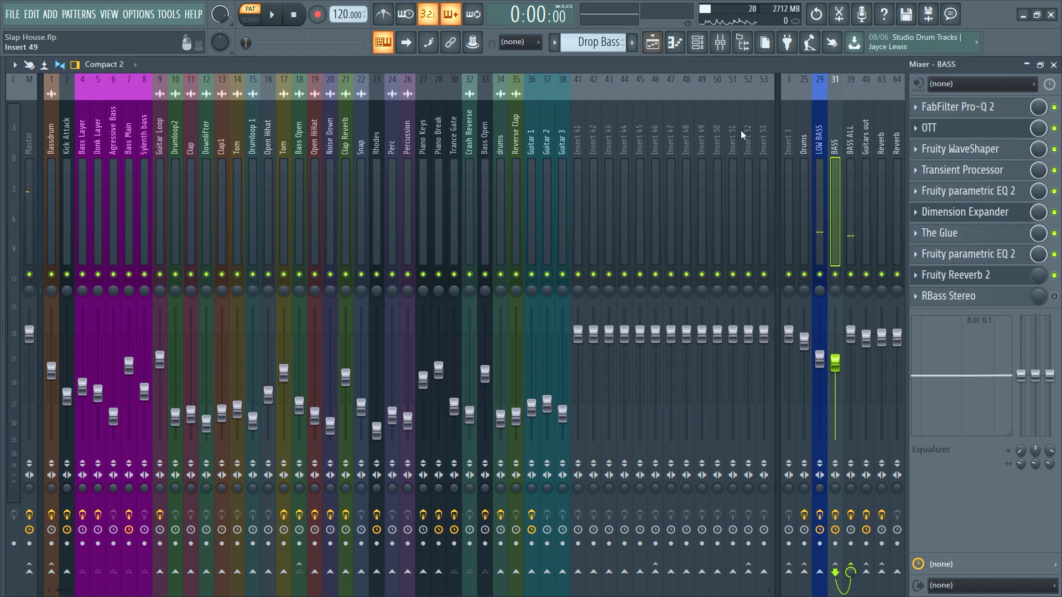
left_click(819, 103)
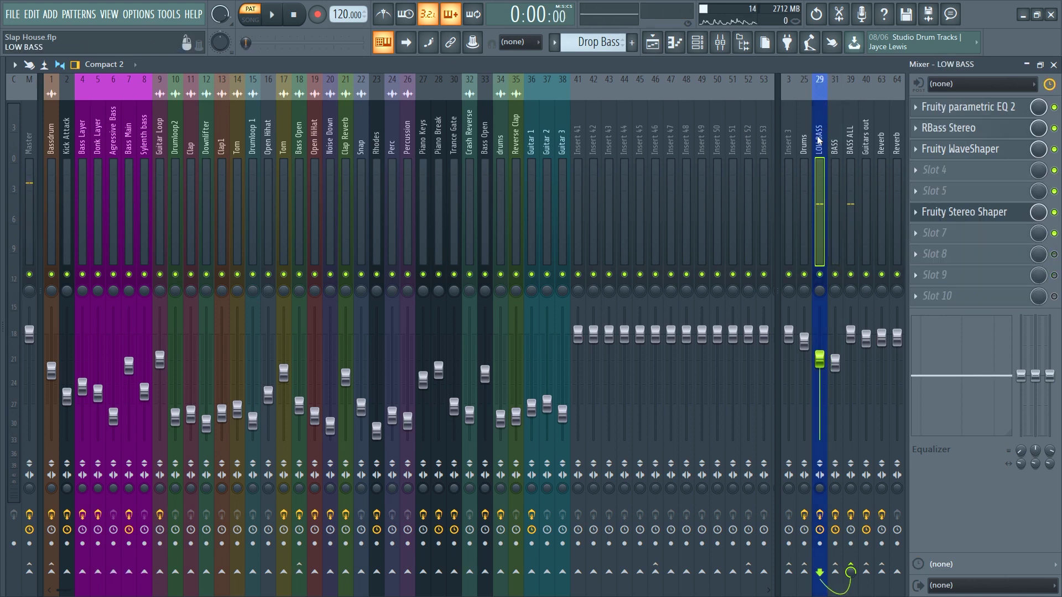
left_click(965, 107)
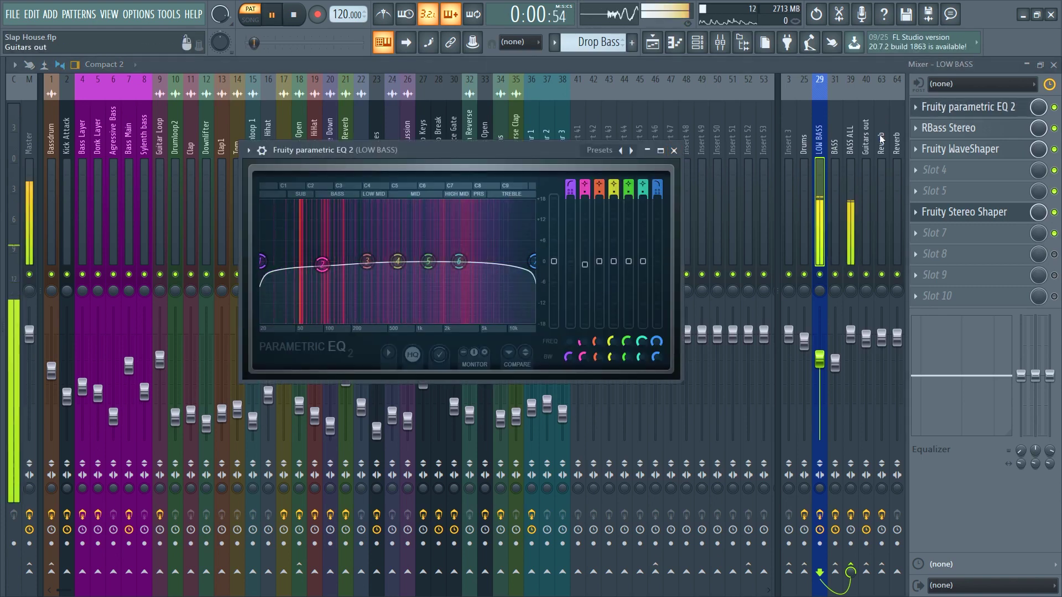
left_click(959, 132)
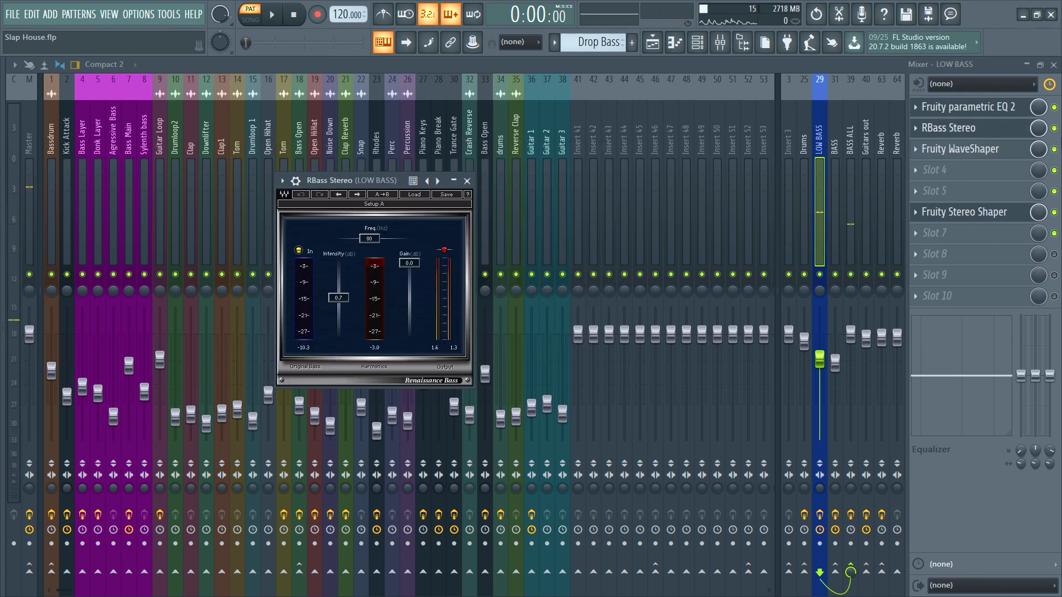
left_click(960, 128)
key("space")
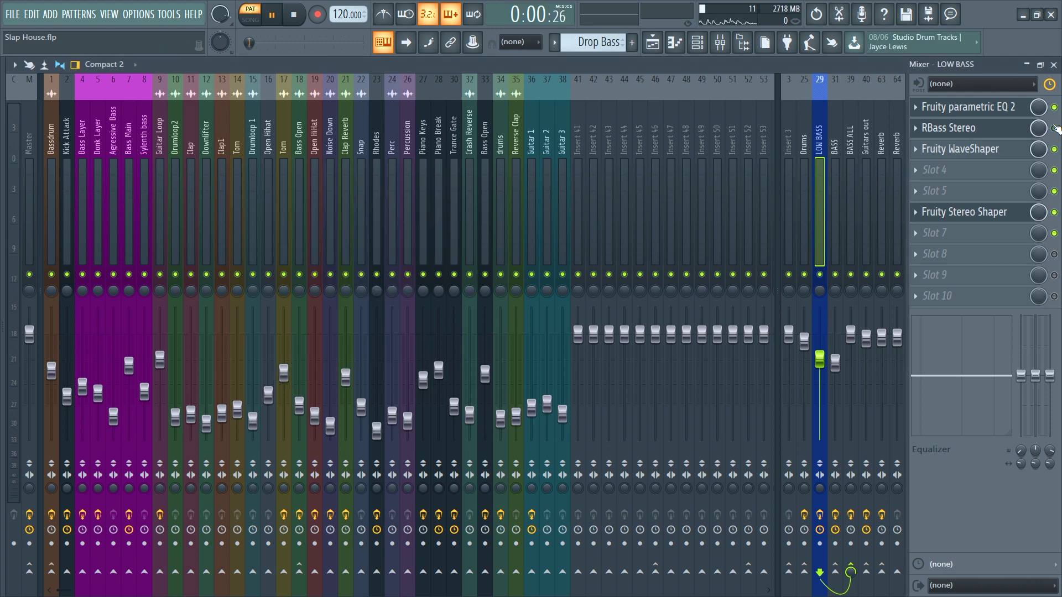
- Inspect the Fruity WaveShaper and Fruity Stereo Shaper settings on the LOW BASS track, playing the low bass in between
left_click(968, 149)
key("space")
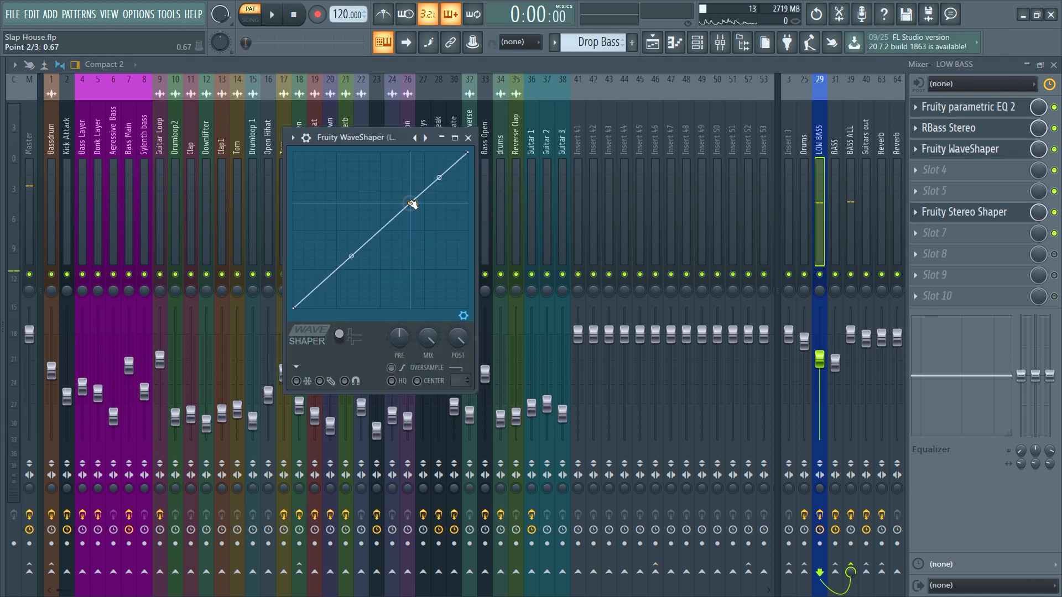
left_click(468, 138)
key("space")
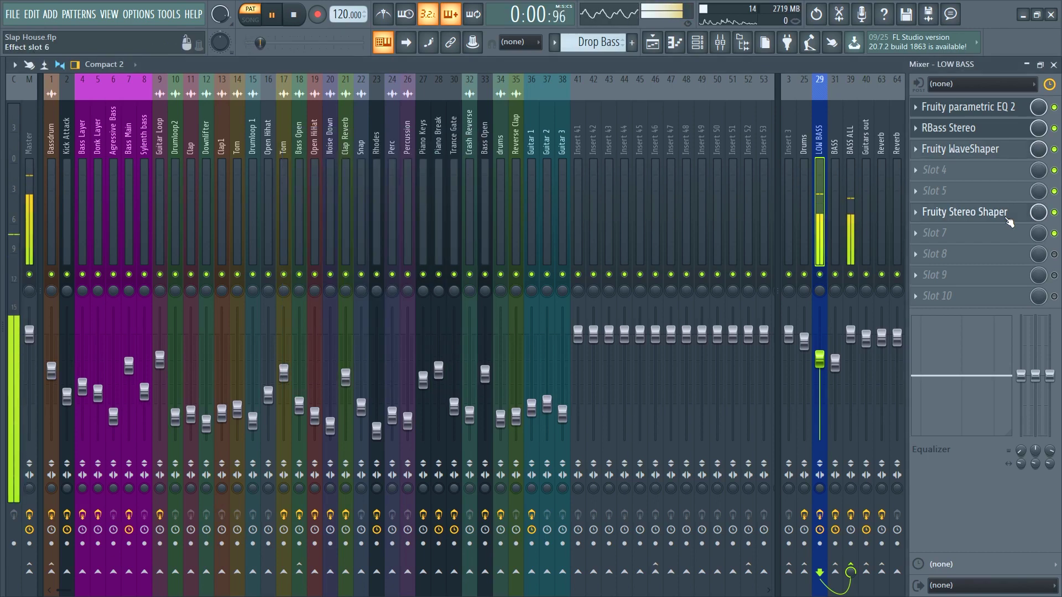
left_click(1006, 214)
key("space")
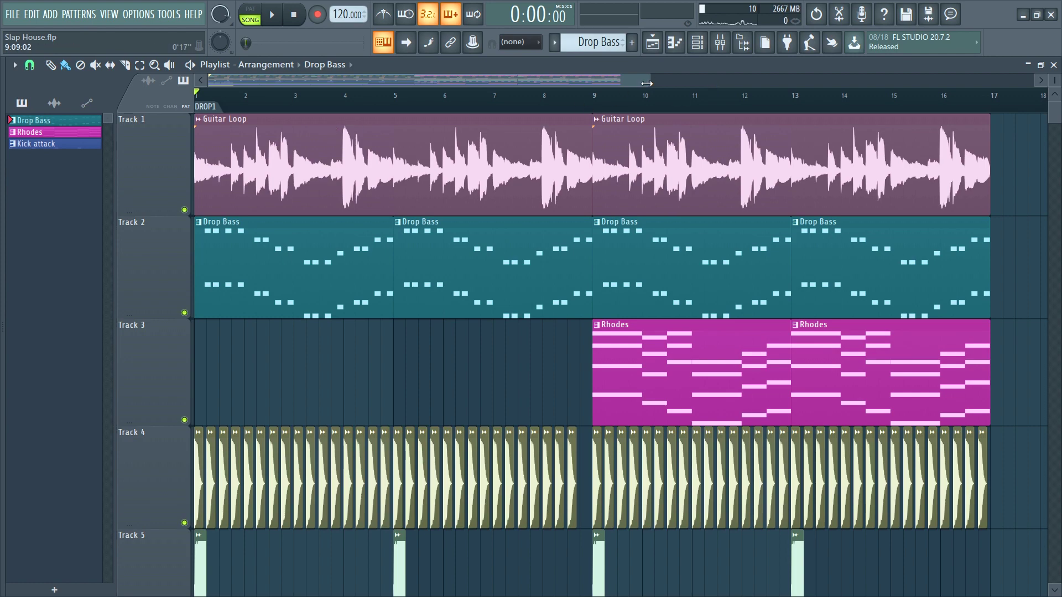
- Solo the Guitar Loop on playlist Track 1 and audition it
left_click_drag(649, 80, 489, 138)
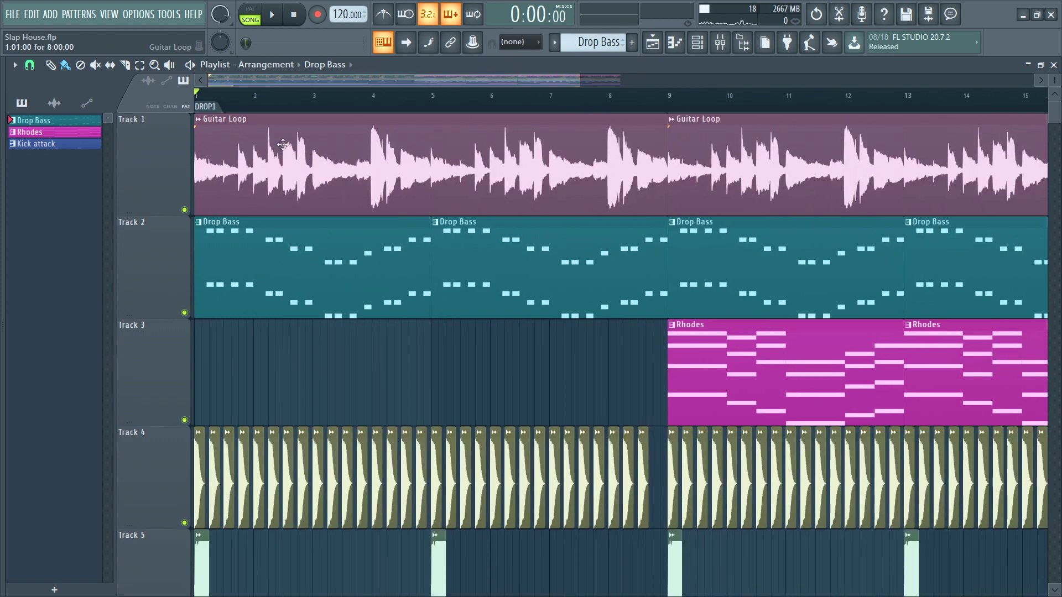
left_click(184, 210, "ctrl")
key("space")
scroll(298, 381, "down", 3, "ctrl")
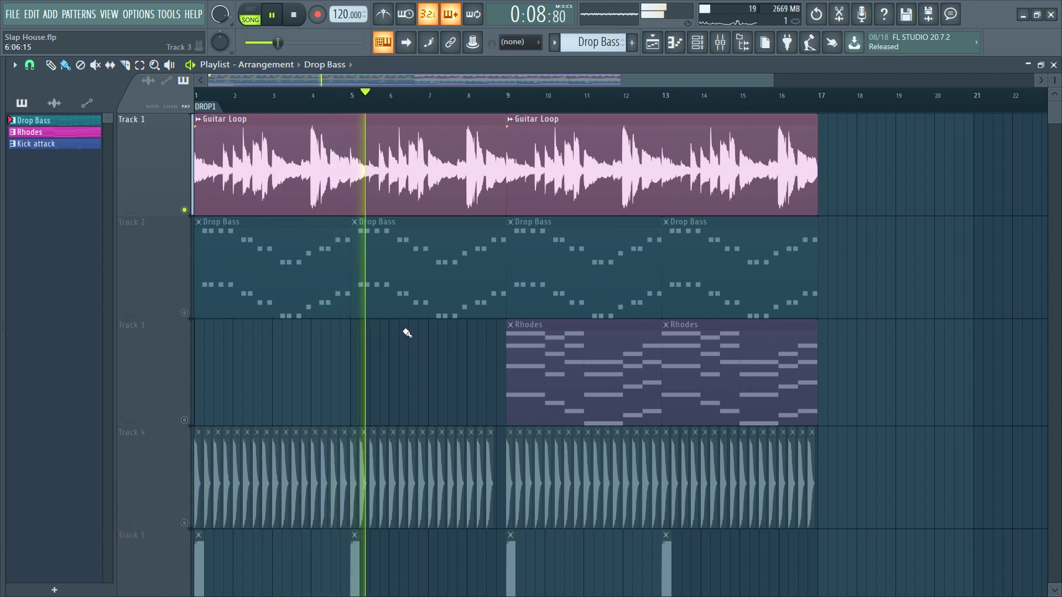
key("space")
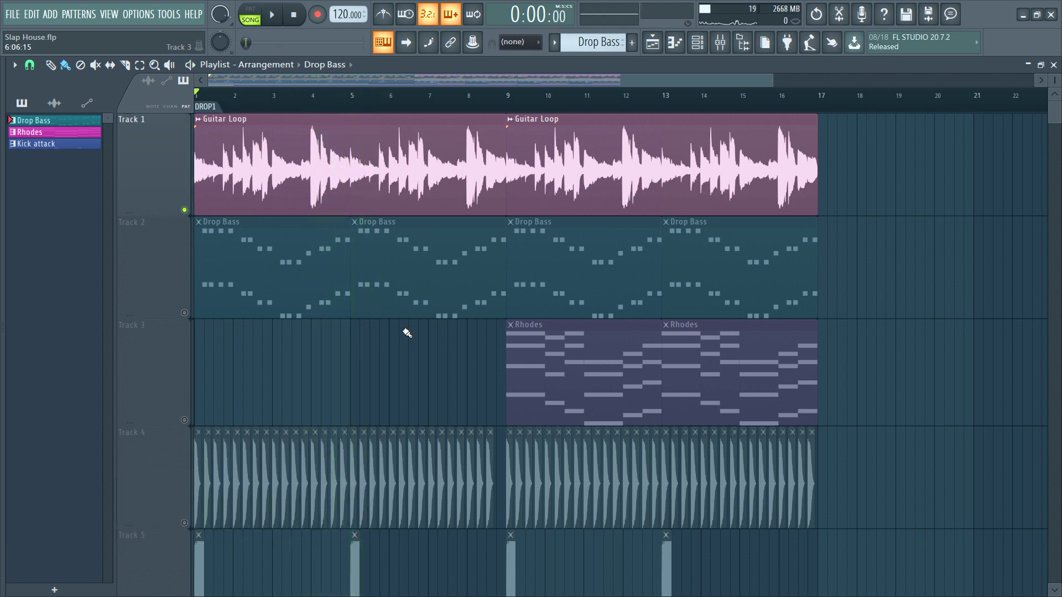
- Inspect the Fruity Reeverb 2 and Kickstart-64bit settings on the Guitar Loop mixer track, and return to the playlist
key("F9")
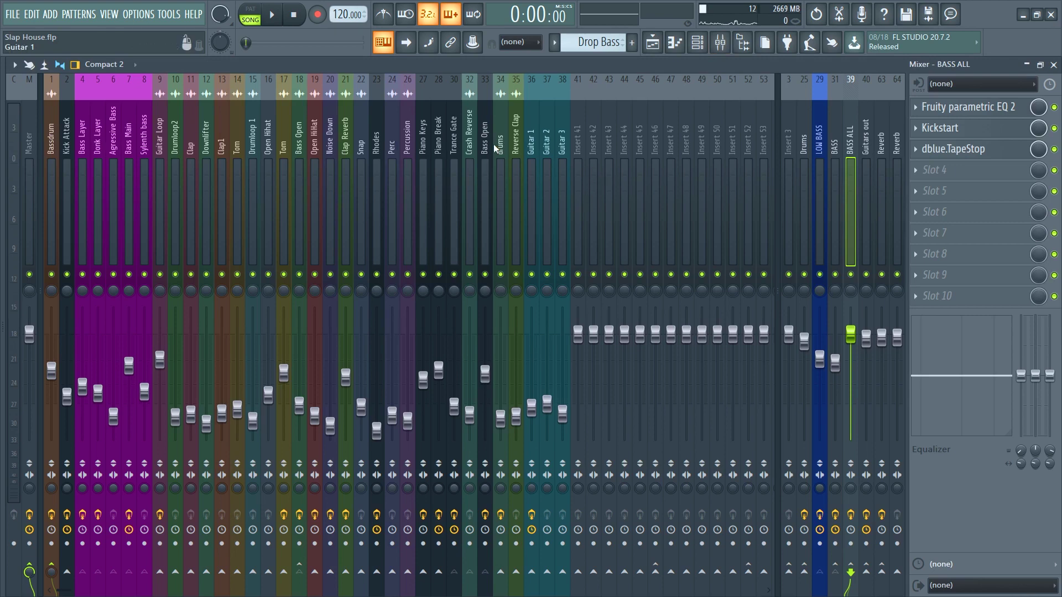
left_click(160, 141)
left_click(941, 107)
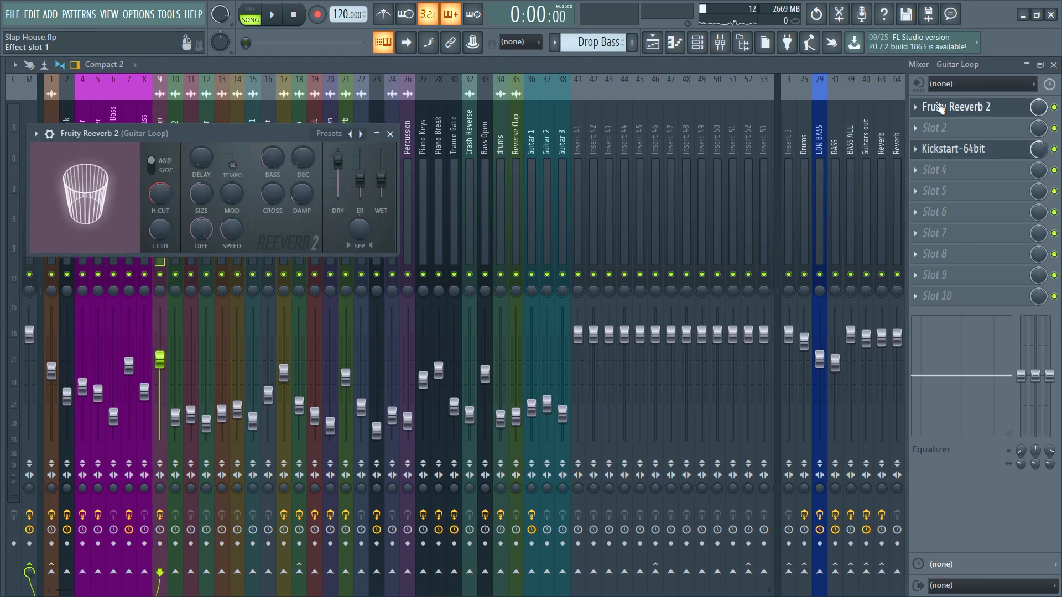
left_click(943, 107)
left_click(957, 149)
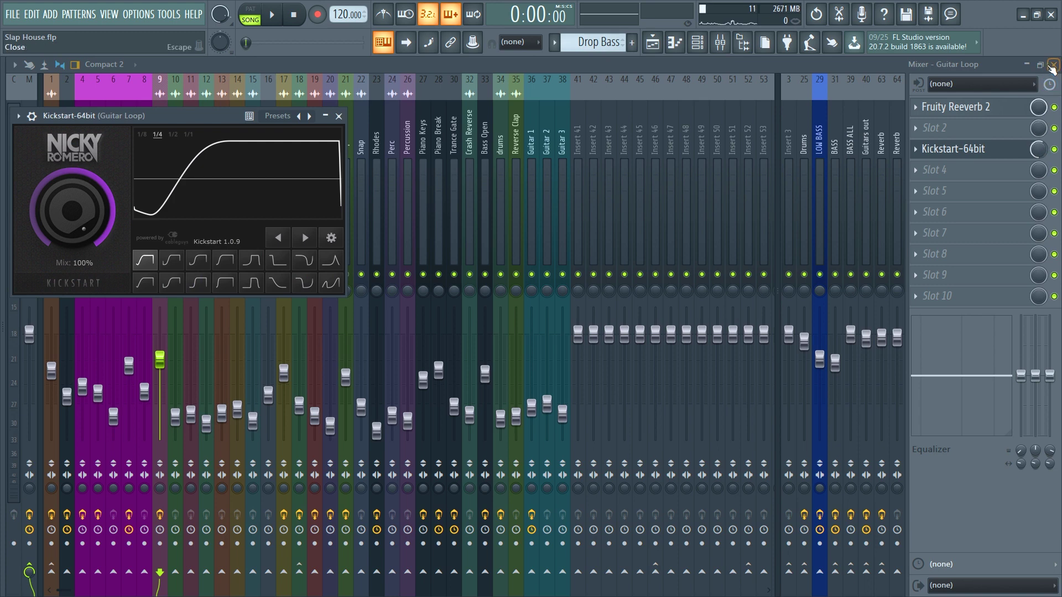
left_click(1053, 66)
key("Escape")
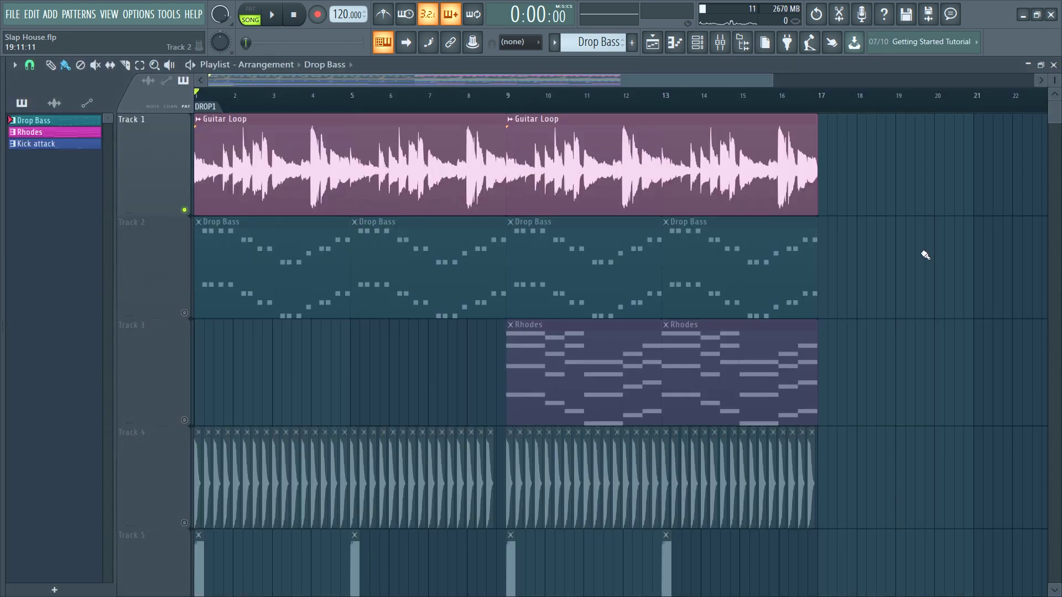
- Unmute the Drop Bass on playlist Track 2 and play it briefly together with the Guitar Loop
key("space")
key("space")
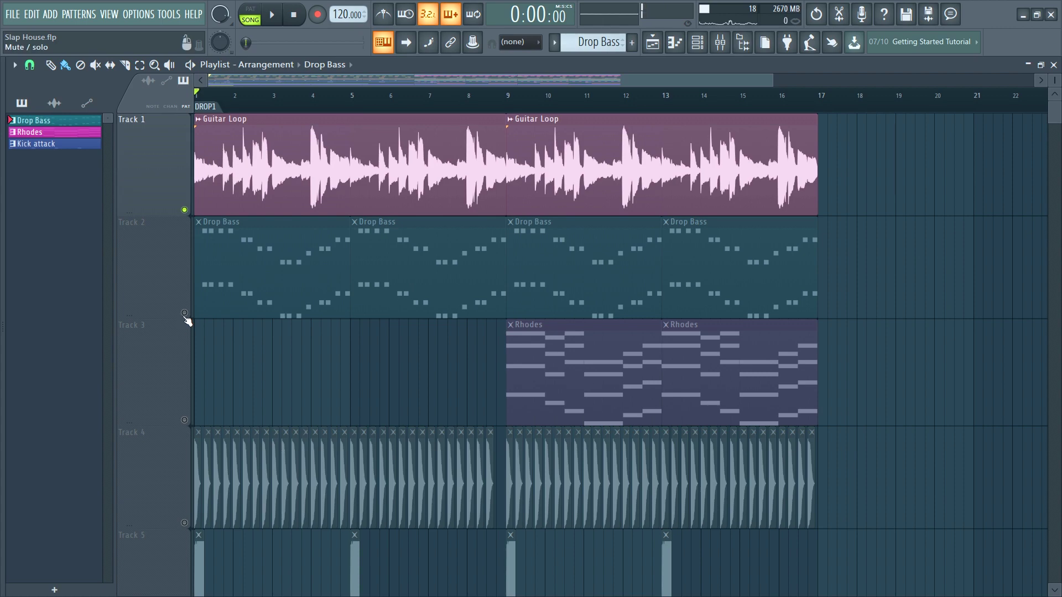
left_click(185, 313)
key("space")
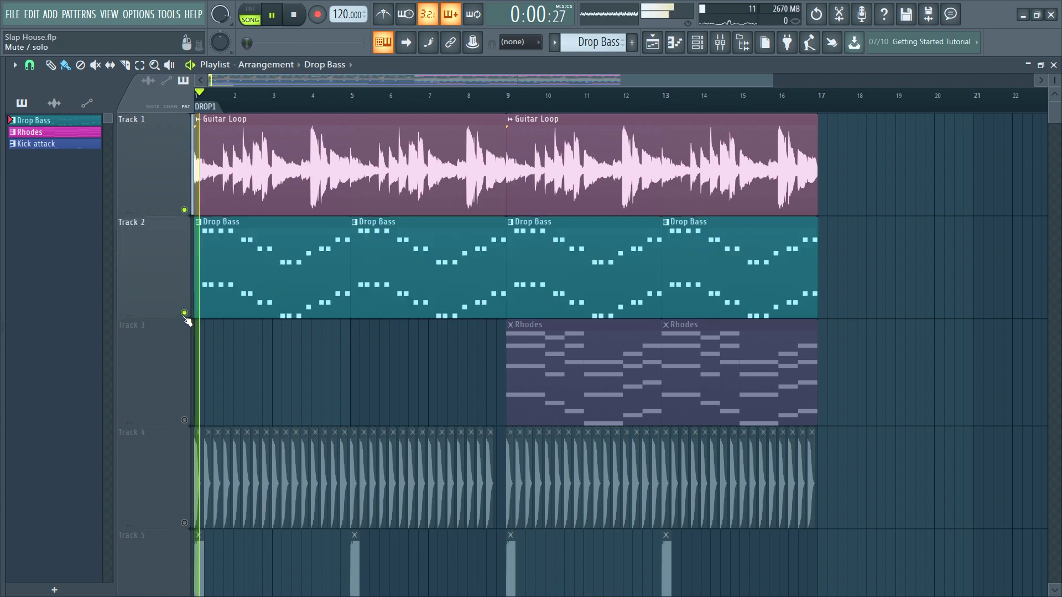
scroll(187, 320, "down", 8)
key("space")
- Unmute the bass effect automation tracks and audition the Drop Bass with the Guitar Loop from the start
scroll(202, 471, "down", 9)
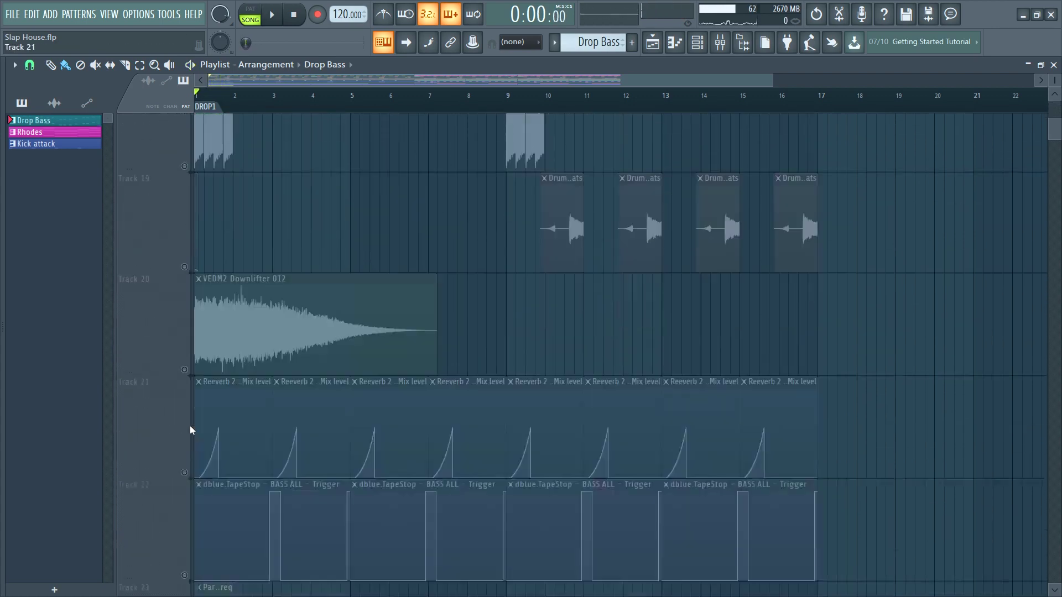
left_click(184, 318)
left_click(184, 421)
key("space")
scroll(211, 315, "up", 20)
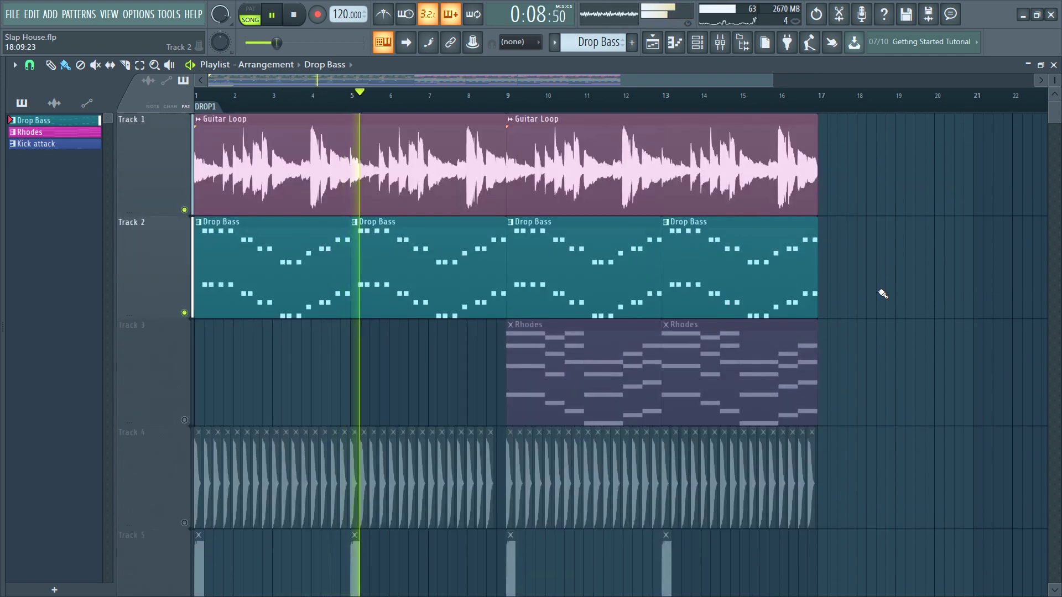
key("space")
- Mute the Guitar Loop and Drop Bass tracks, unmute the bassdrum on Track 4, and audition it
scroll(448, 415, "down", 8)
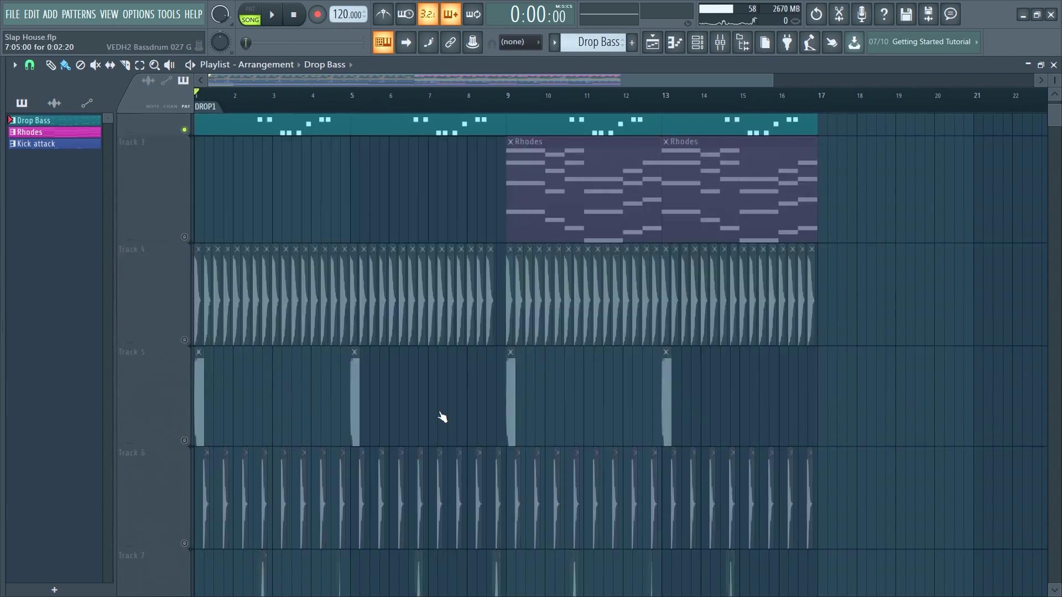
scroll(526, 382, "up", 6)
scroll(475, 373, "up", 2)
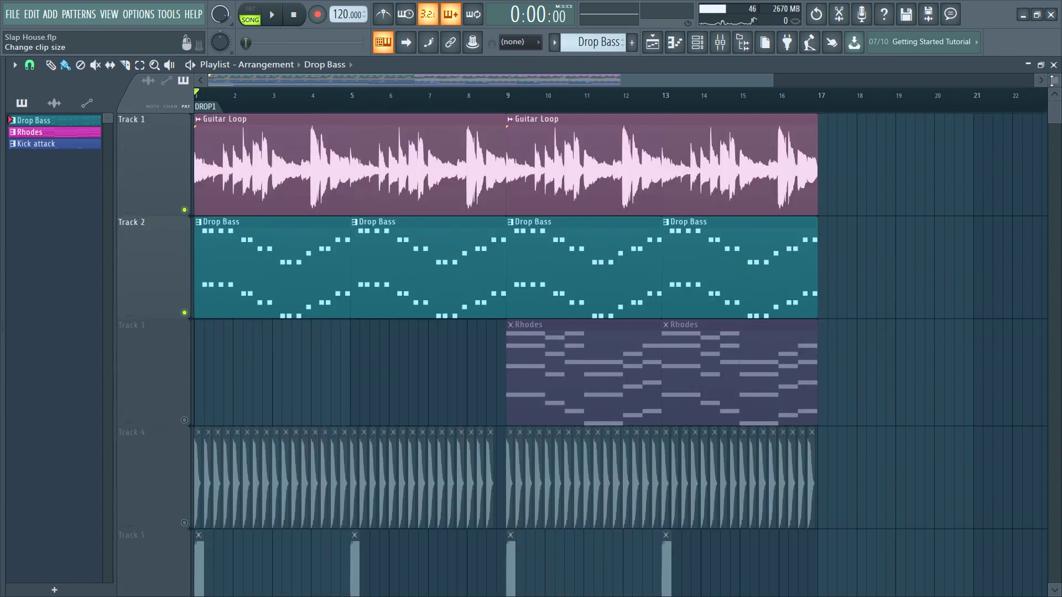
scroll(1049, 82, "down", 6)
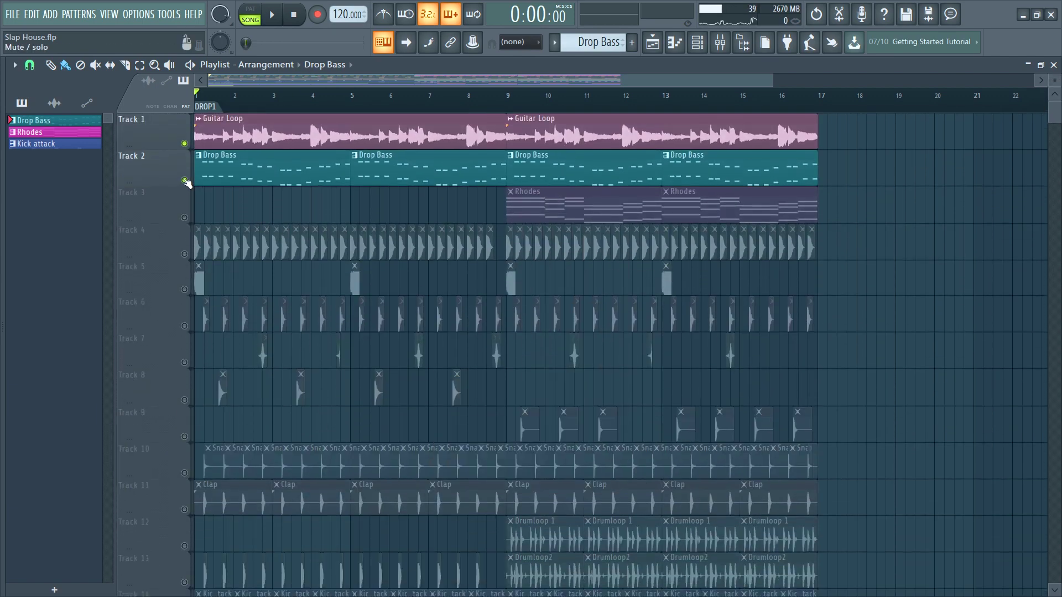
left_click(184, 179)
left_click(184, 143)
left_click(184, 254)
key("space")
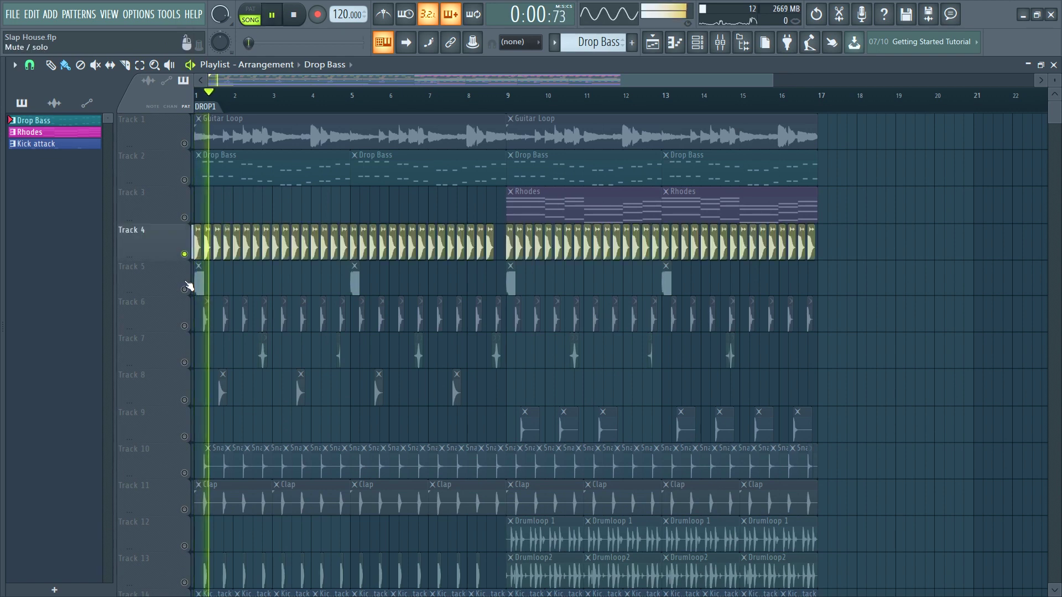
- Unmute the Bass Open clips on Track 5 and mute the bassdrum on Track 4
left_click(185, 289)
key("space")
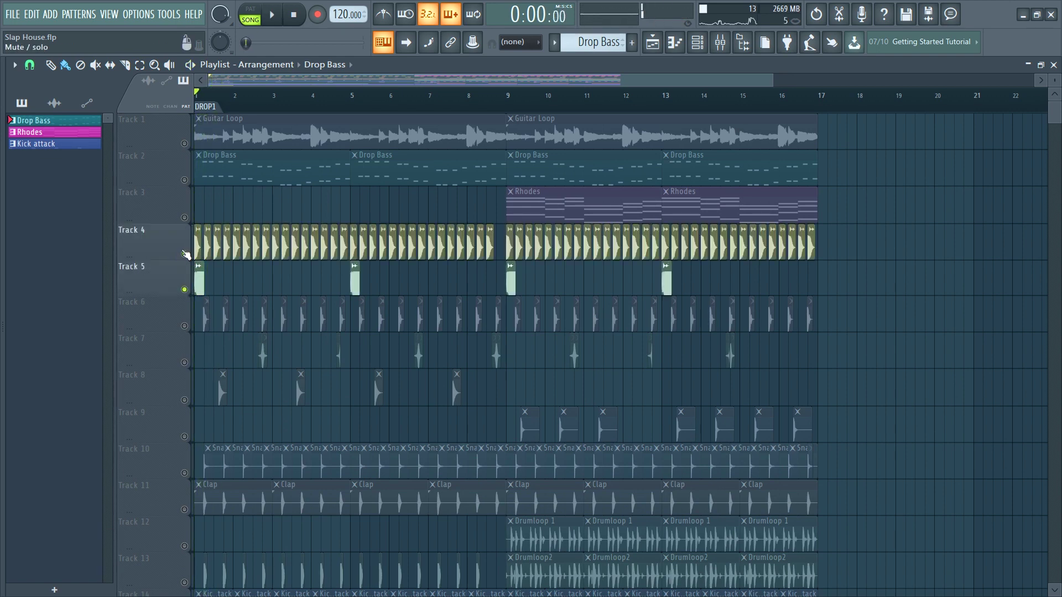
left_click(185, 254)
scroll(249, 378, "up", 4)
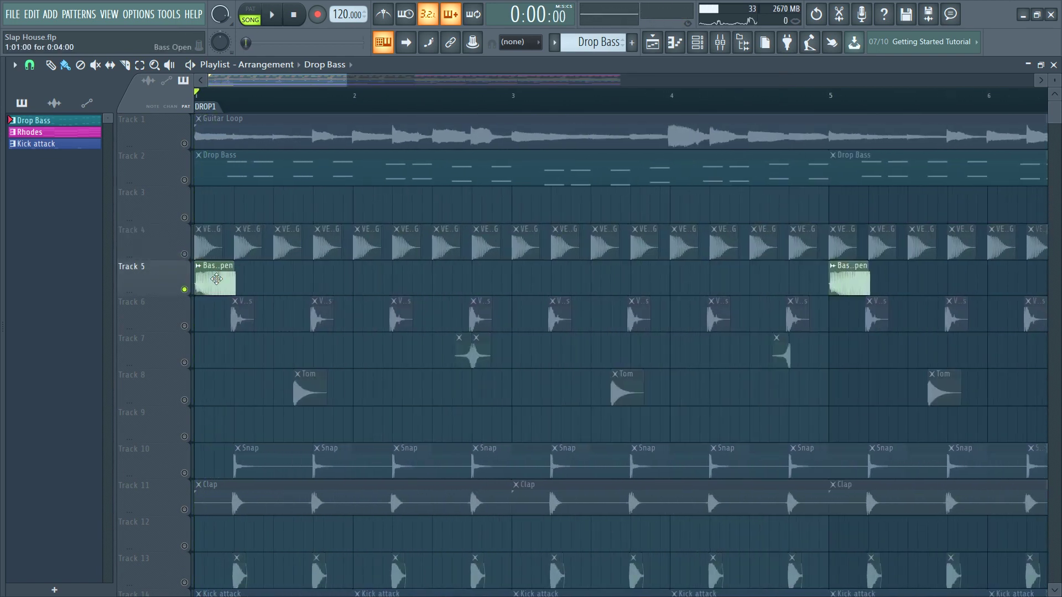
scroll(218, 255, "down", 2)
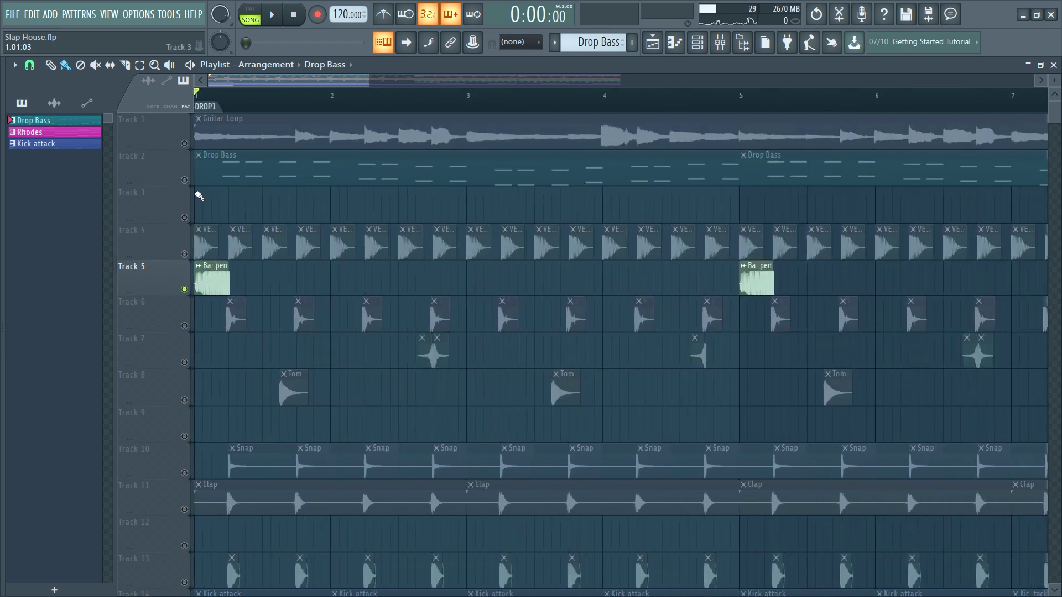
- Unmute the Drop Bass on Track 2 and audition it together with the Bass Open clips
left_click(184, 180)
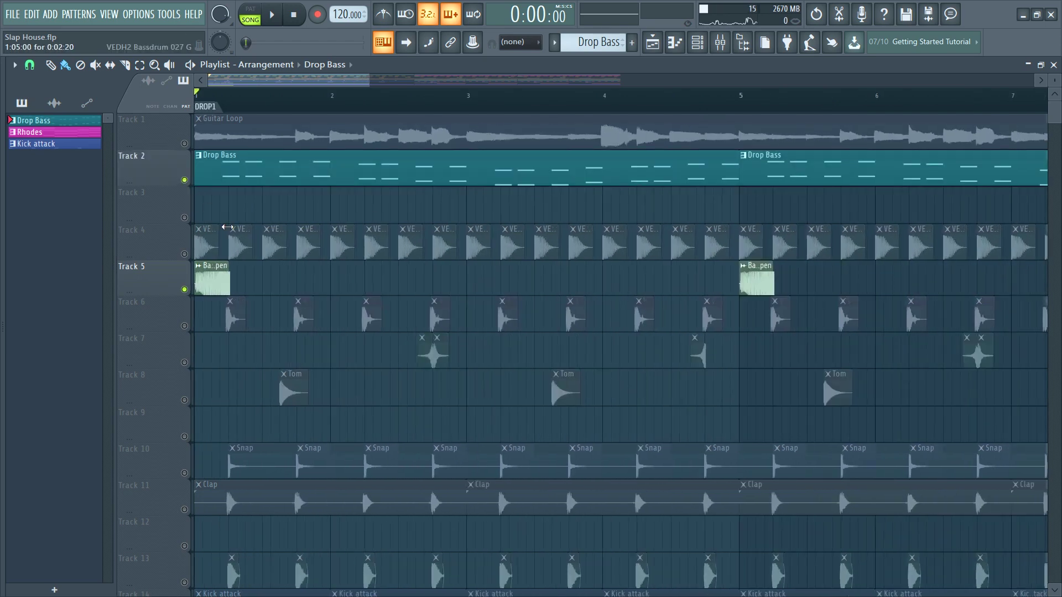
scroll(227, 223, "up", 2)
key("space")
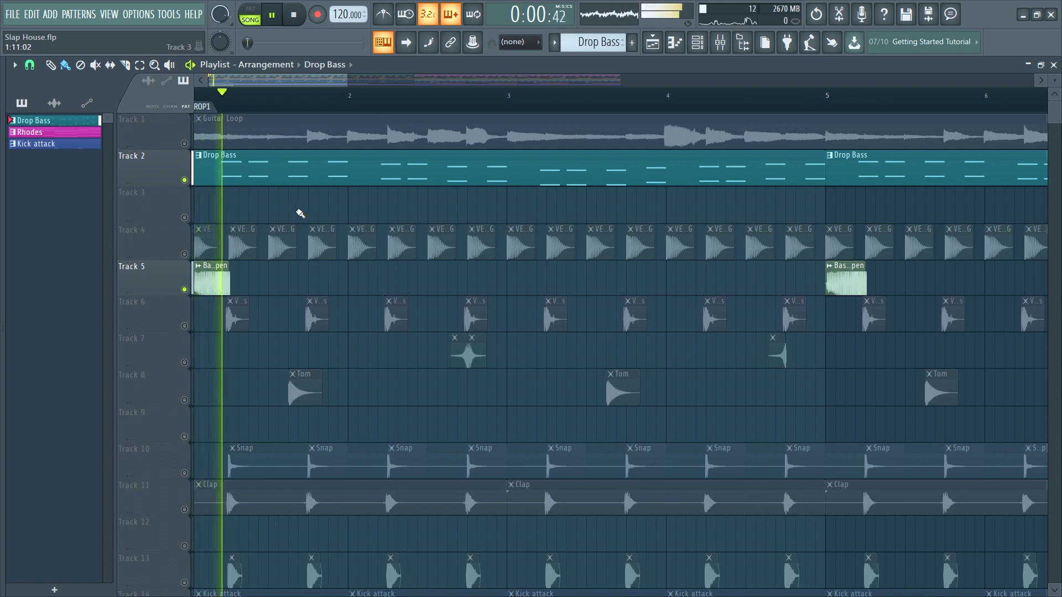
scroll(302, 239, "down", 3)
key("space")
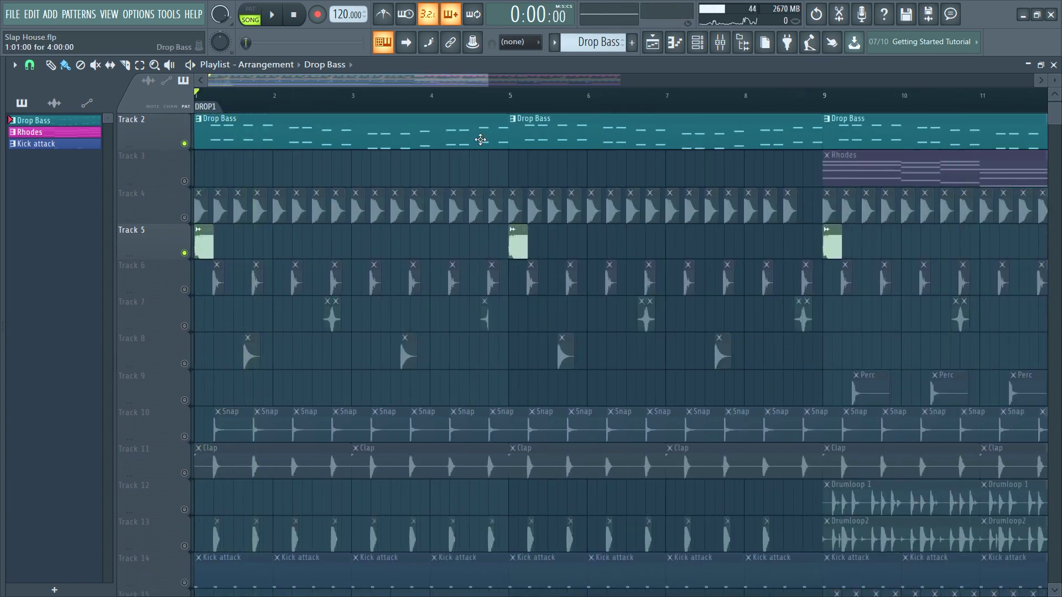
- Play the Drop Bass with the Bass Open clips from just before bar 5
key("space")
left_click(496, 105)
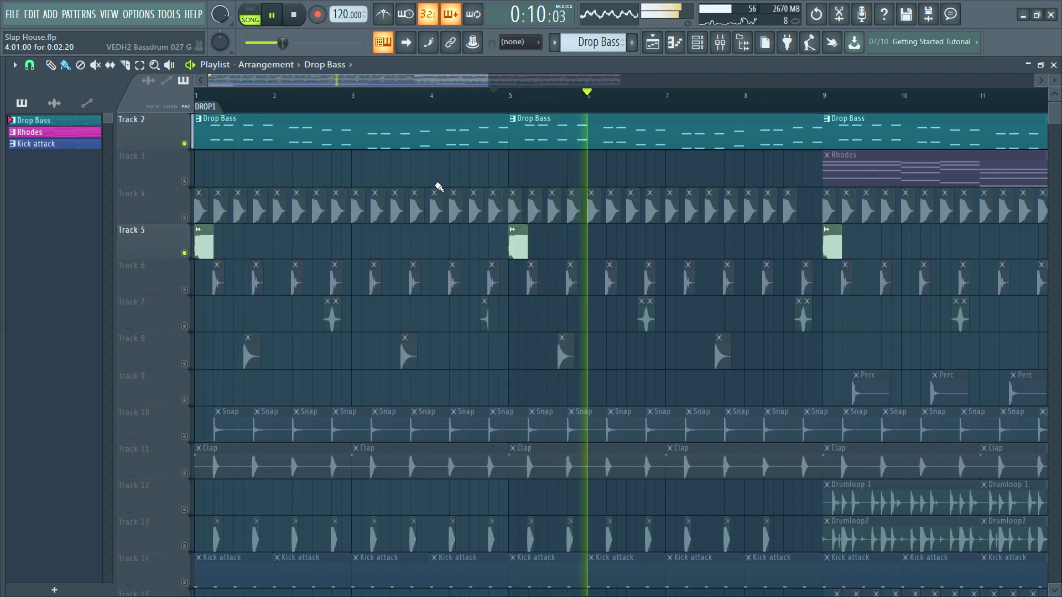
scroll(426, 202, "up", 1)
key("space")
- Solo the bassdrum on Track 4 and audition it from just before bar 5
key("space")
left_click(135, 238)
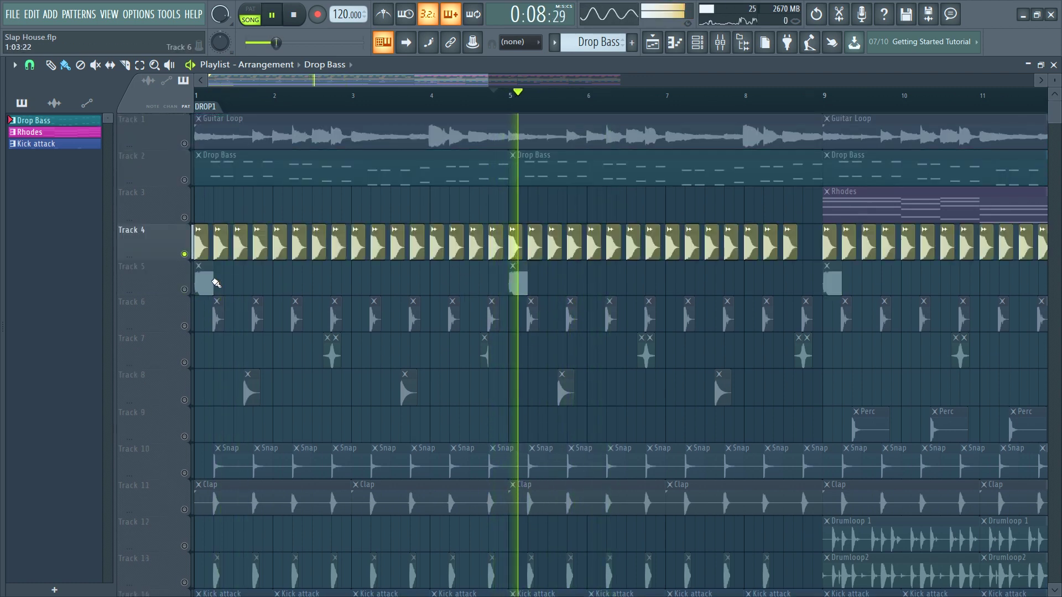
key("space")
- Solo the Kick attack pattern on Track 14 and return the playhead to the start
scroll(310, 240, "down", 4)
left_click(193, 476)
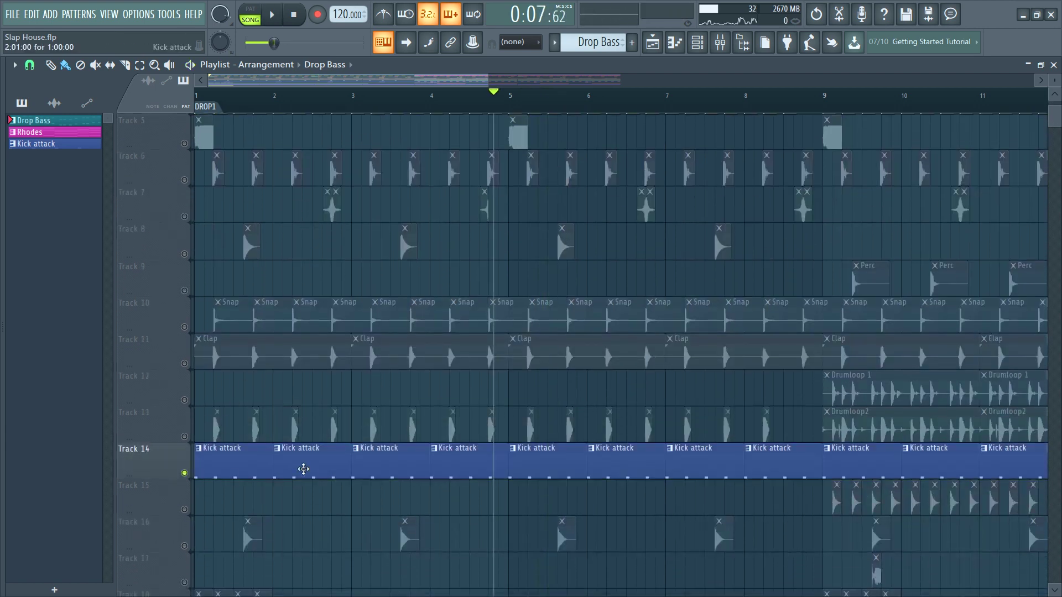
key("Home")
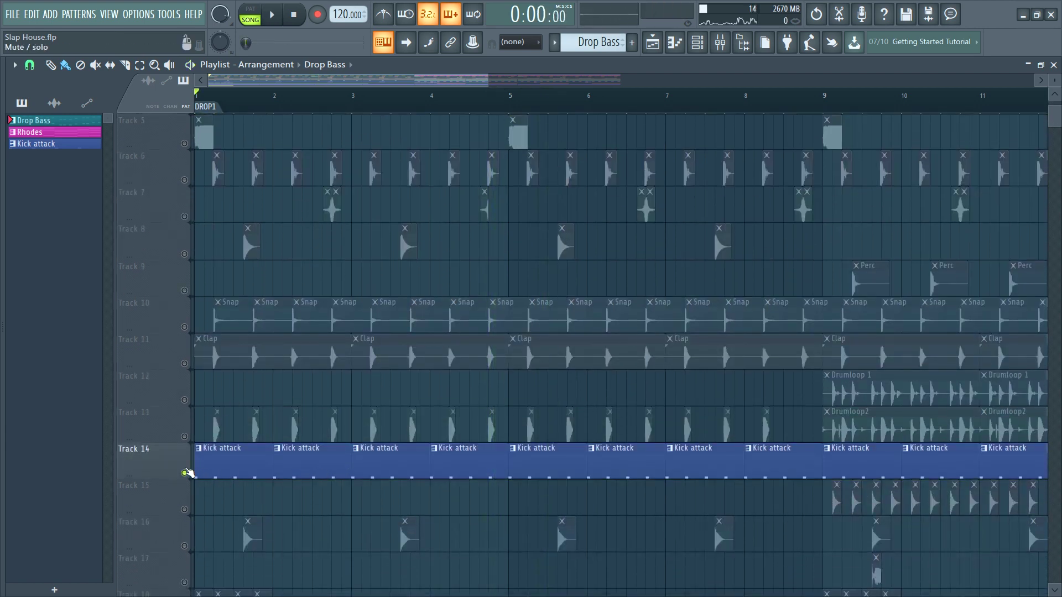
- Unmute the bassdrum on Track 4 to audition it with the Kick attack, and unmute the clap on Track 6
scroll(185, 387, "up", 4)
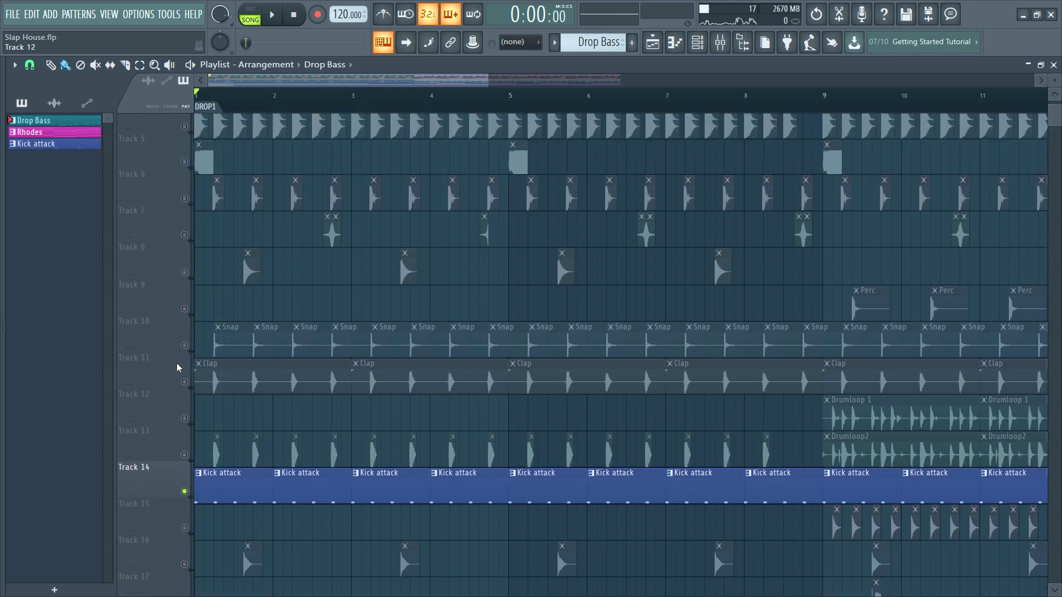
left_click(195, 254)
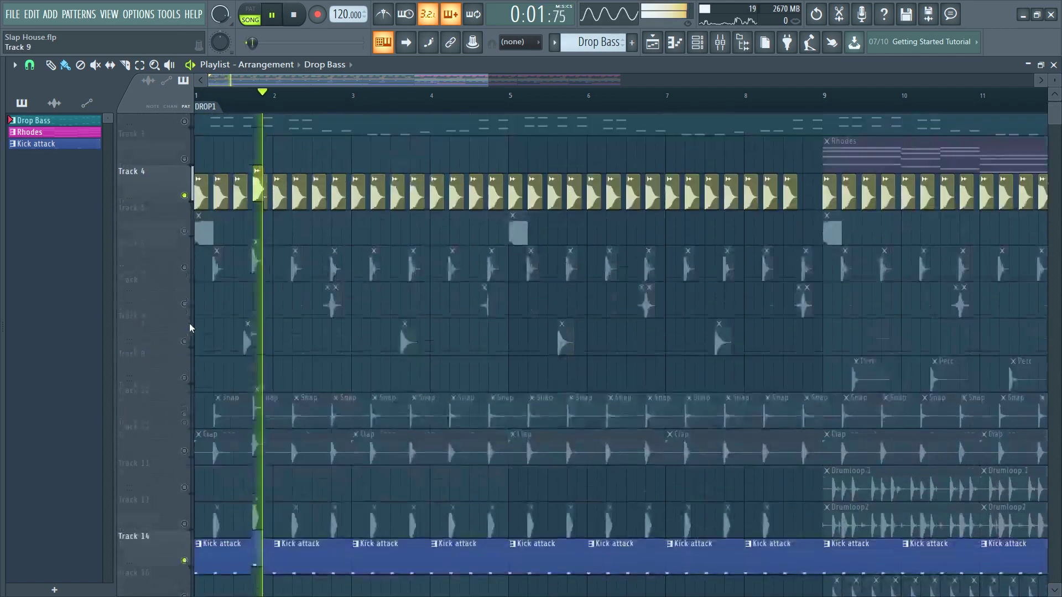
left_click(185, 327, "ctrl")
key("space")
scroll(185, 327, "up", 6)
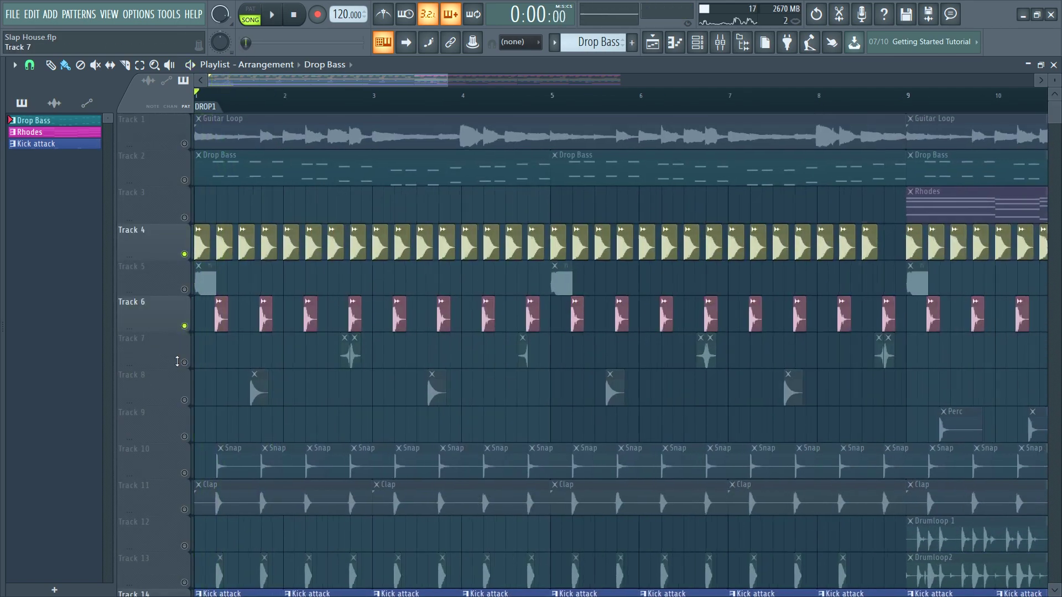
- Audition the clap with the kick, then unmute the Snap on Track 10 and play it along
scroll(315, 332, "down", 2)
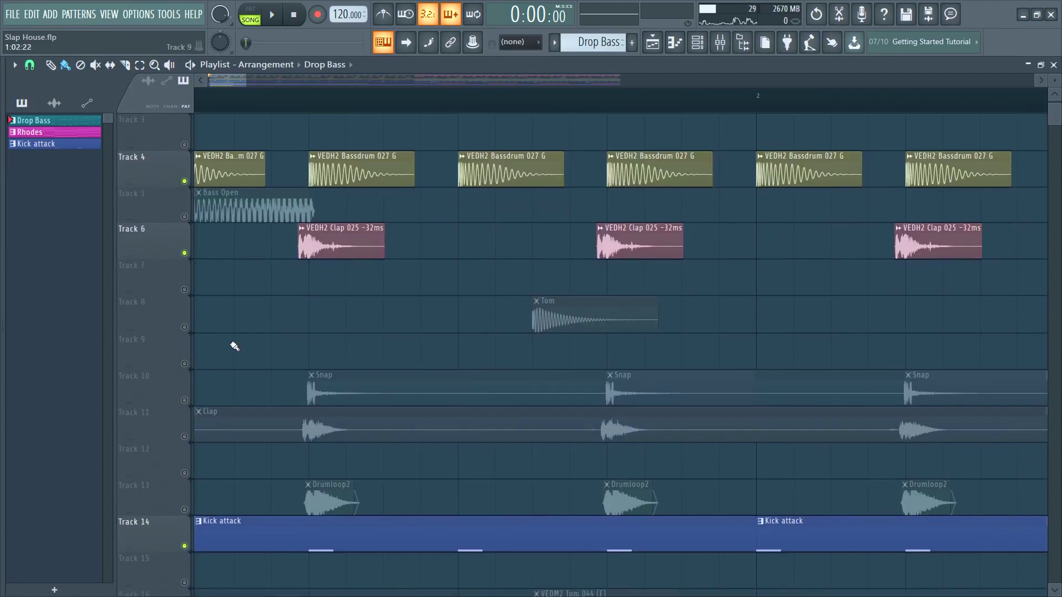
key("space")
left_click(184, 362)
key("space")
left_click(184, 399)
key("space")
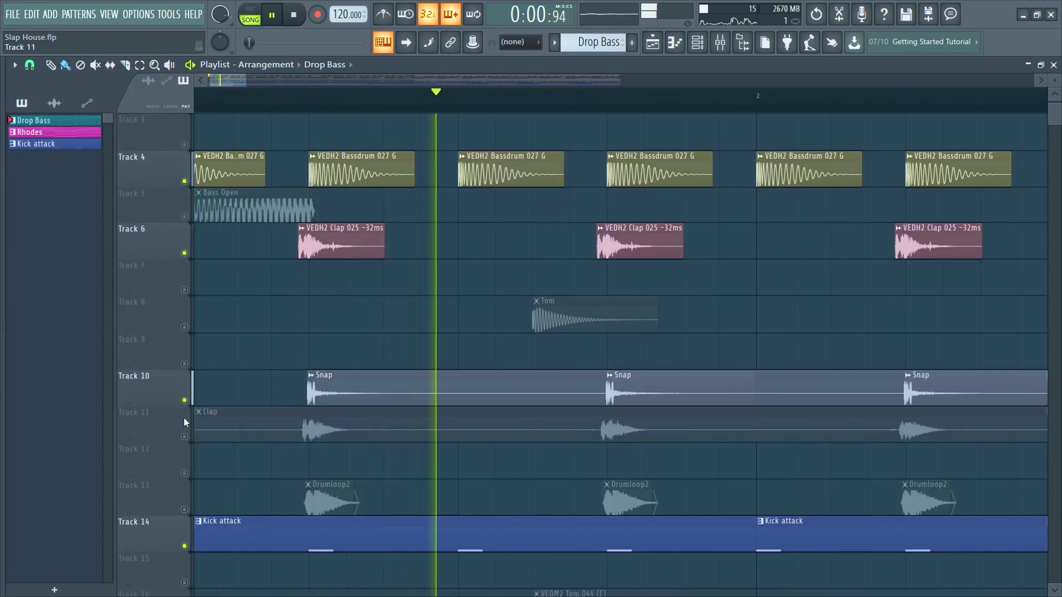
- Unmute the Clap on Track 11 and audition it with the kick, first clap and Snap
key("space")
left_click(184, 437)
key("space")
scroll(221, 420, "down", 2)
key("space")
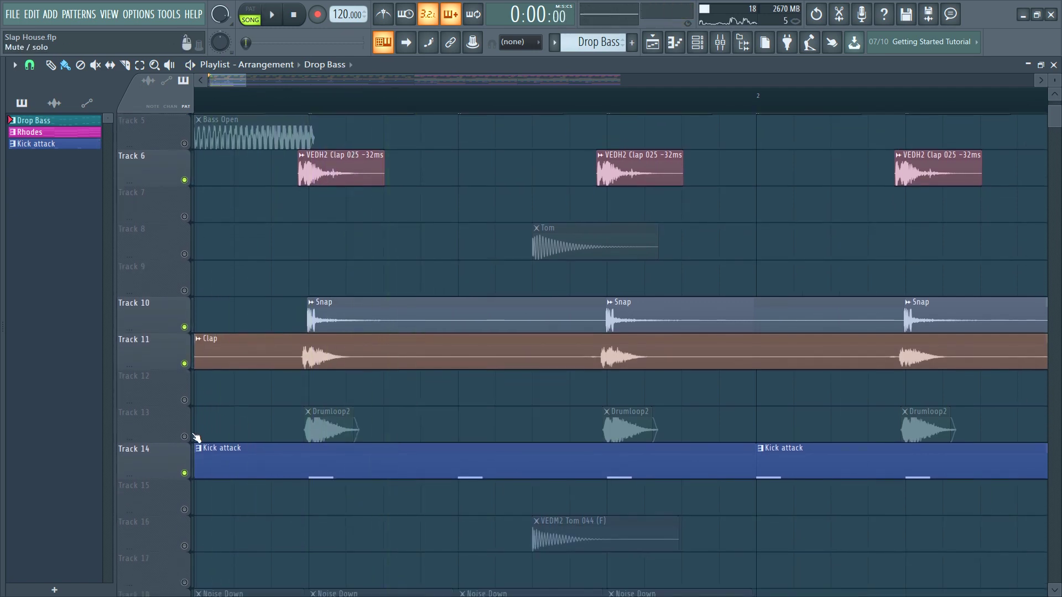
- Unmute the Drumloop2 clips on Track 13 and audition them with the other unmuted drums
left_click(185, 437)
key("space")
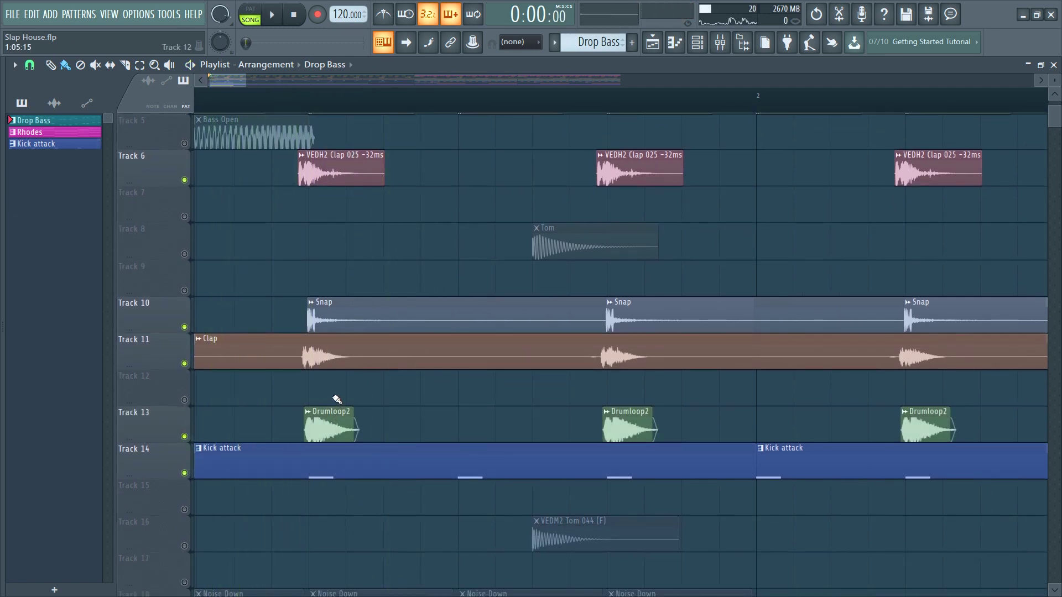
key("space")
scroll(254, 332, "down", 3)
scroll(255, 343, "down", 2)
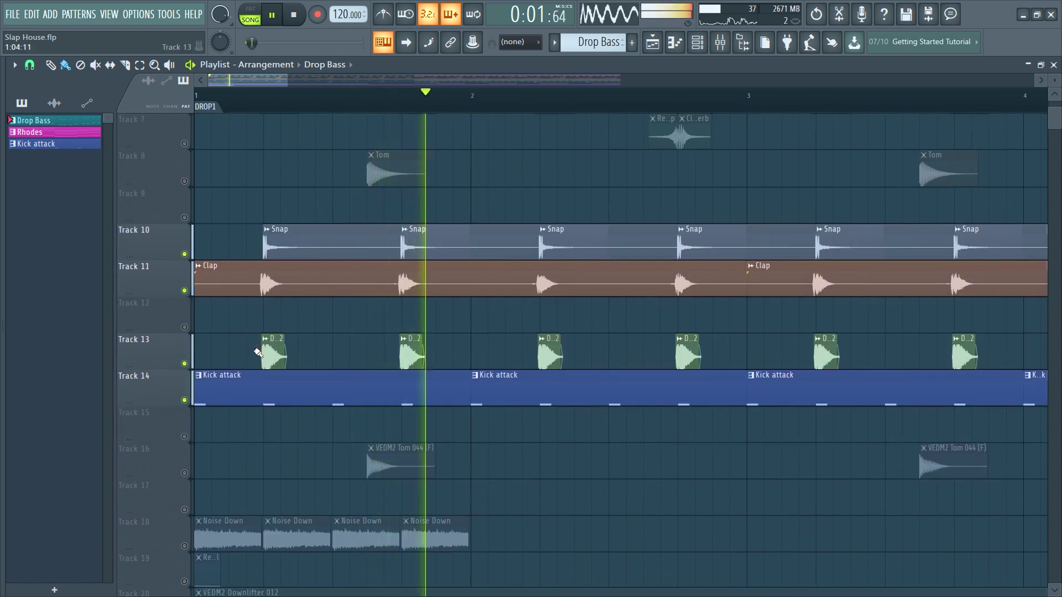
scroll(259, 349, "down", 1)
scroll(265, 351, "up", 2)
scroll(265, 356, "down", 3)
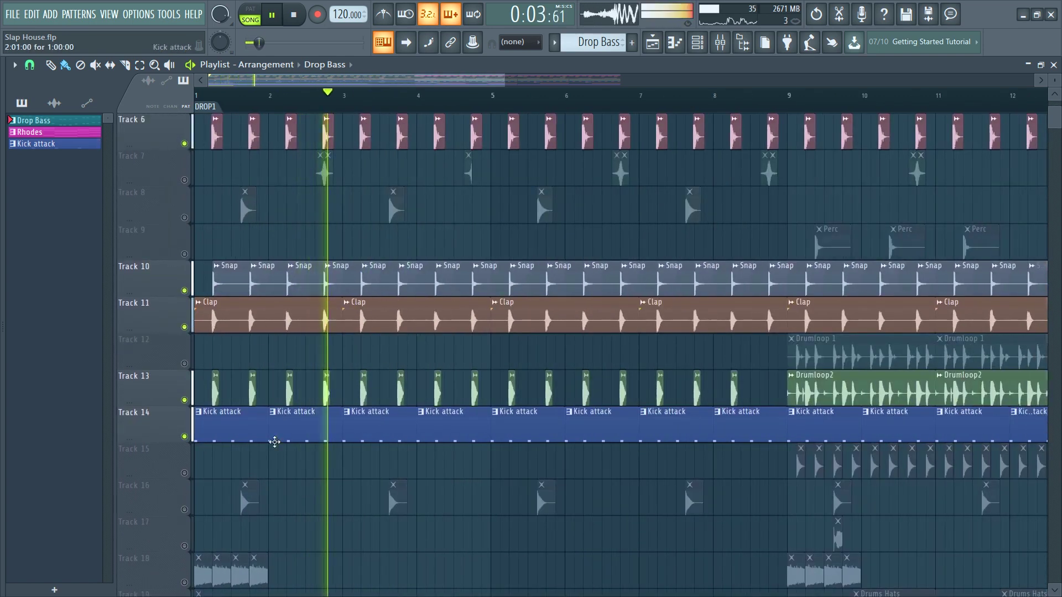
key("space")
- Unmute the Tom clips on Track 16 and Track 8 and audition them with the drums
scroll(193, 498, "up", 4)
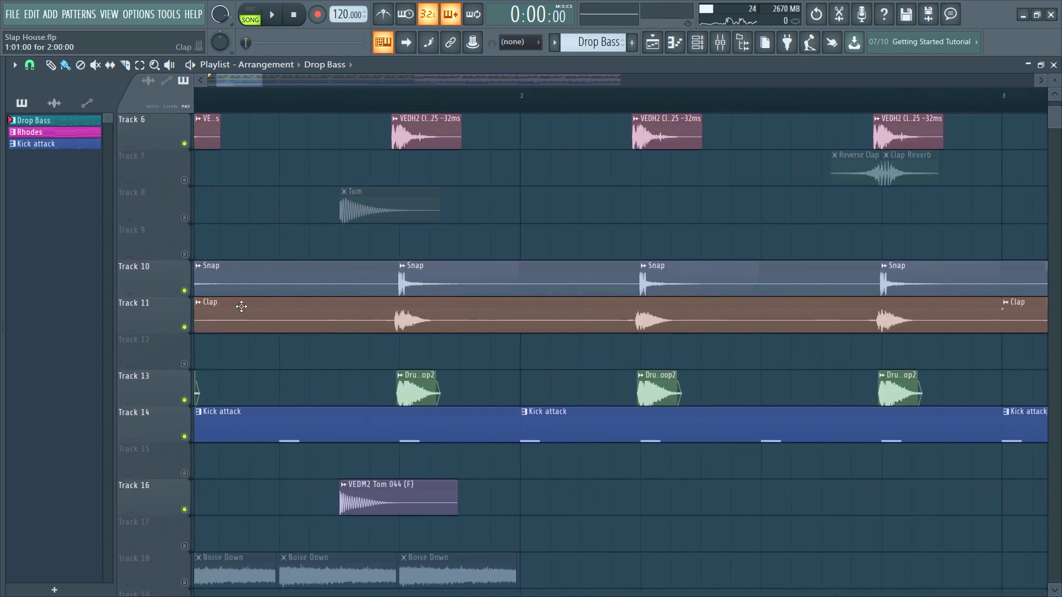
scroll(191, 271, "up", 3)
key("space")
left_click(185, 327)
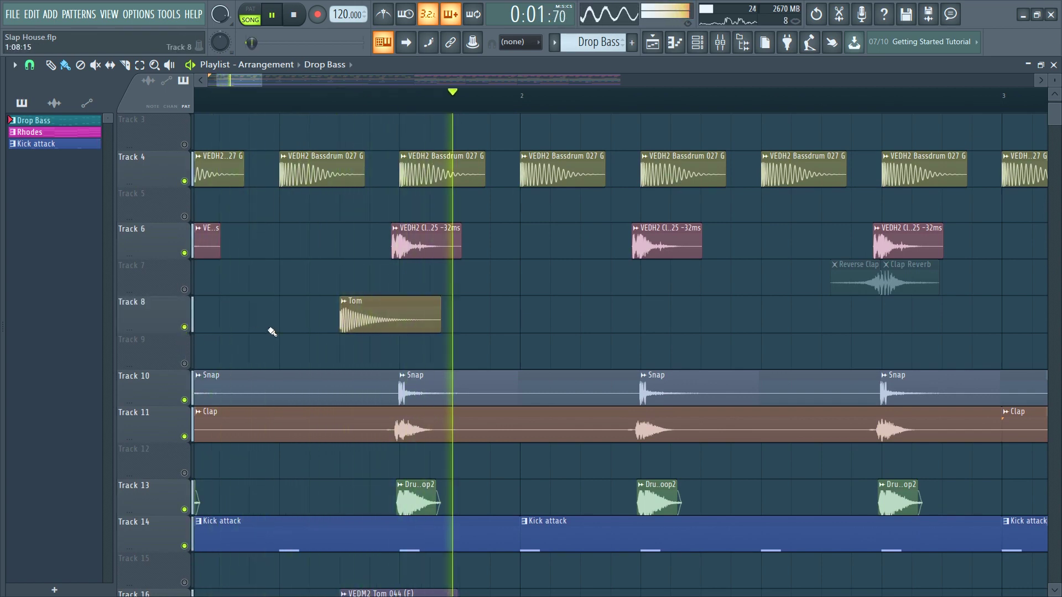
- Unmute the Reverse Clap and Clap Reverb clips on Track 7 and audition them
scroll(273, 331, "down", 2)
left_click(184, 290)
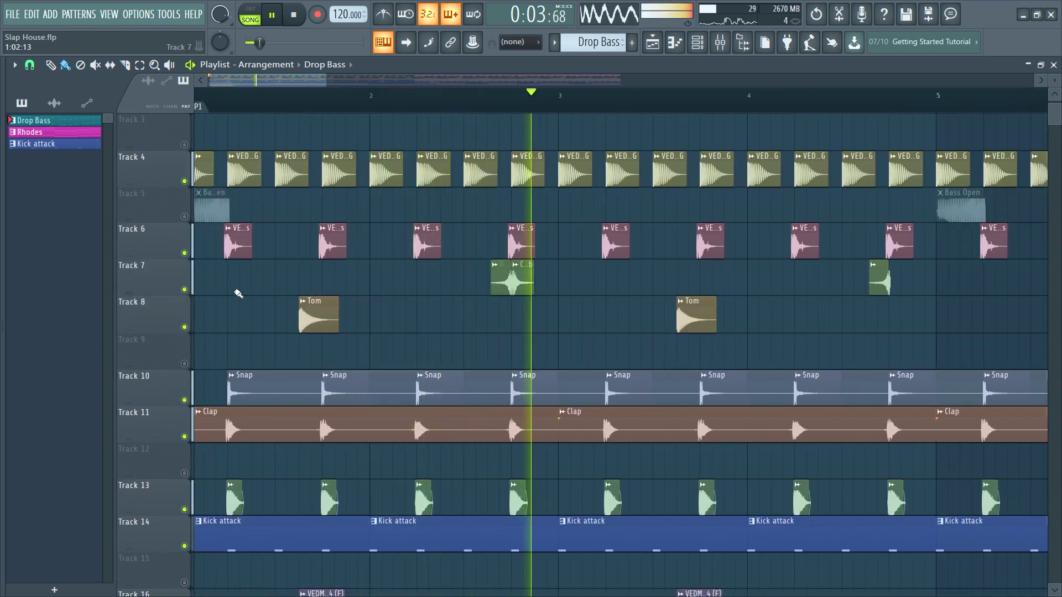
key("space")
- Select the Clap Reverb clip and inspect the Fruity Reeverb 2 effect on its mixer track during playback
left_click(515, 276)
scroll(520, 298, "up", 5)
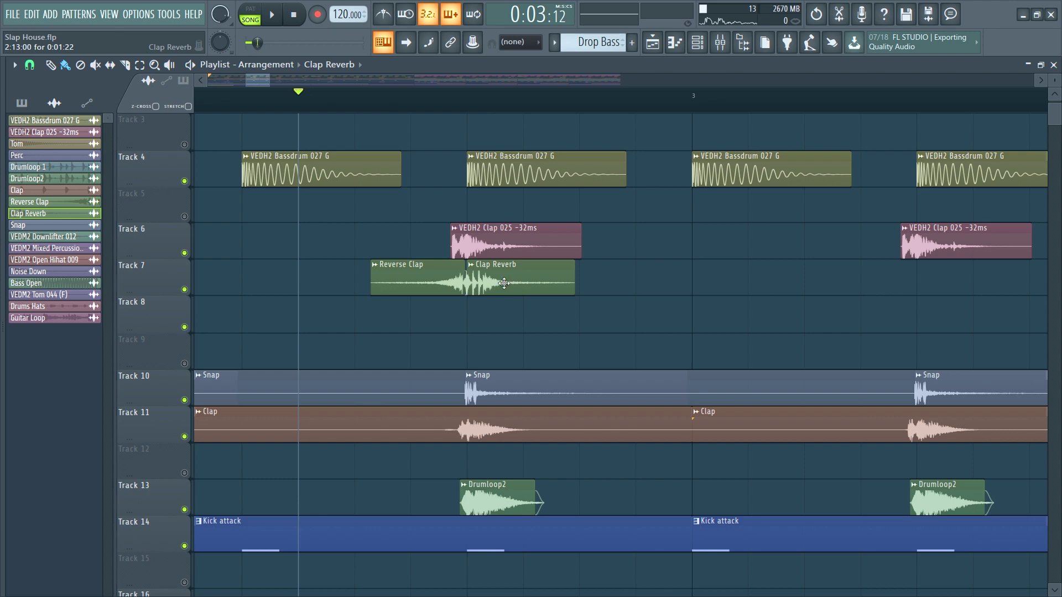
key("F9")
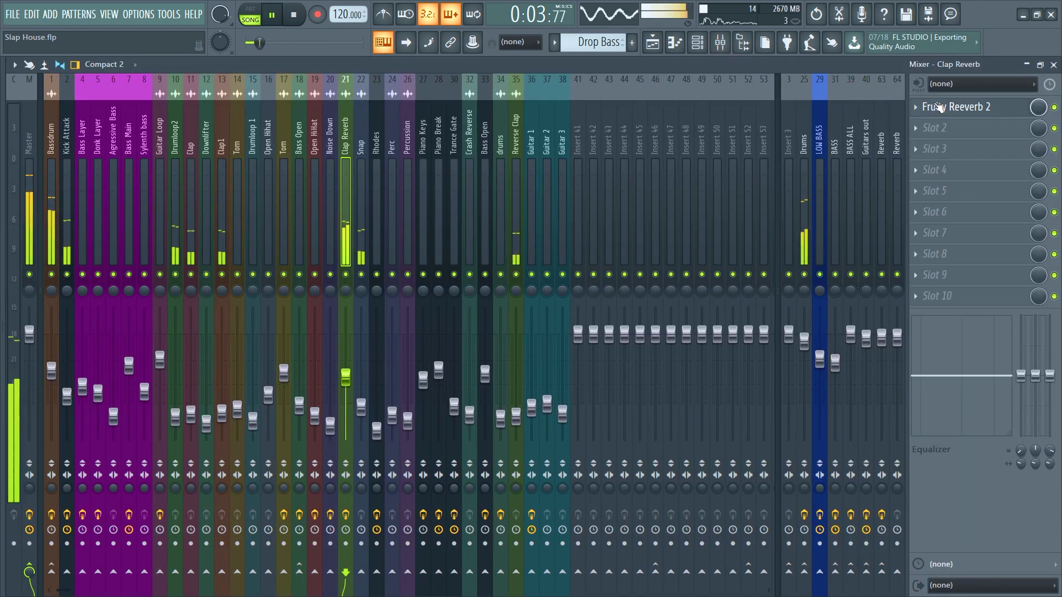
left_click(930, 106)
key("space")
- Mute the Rhodes on Track 3 and audition the full drums and percussion through the second half of the drop
key("F5")
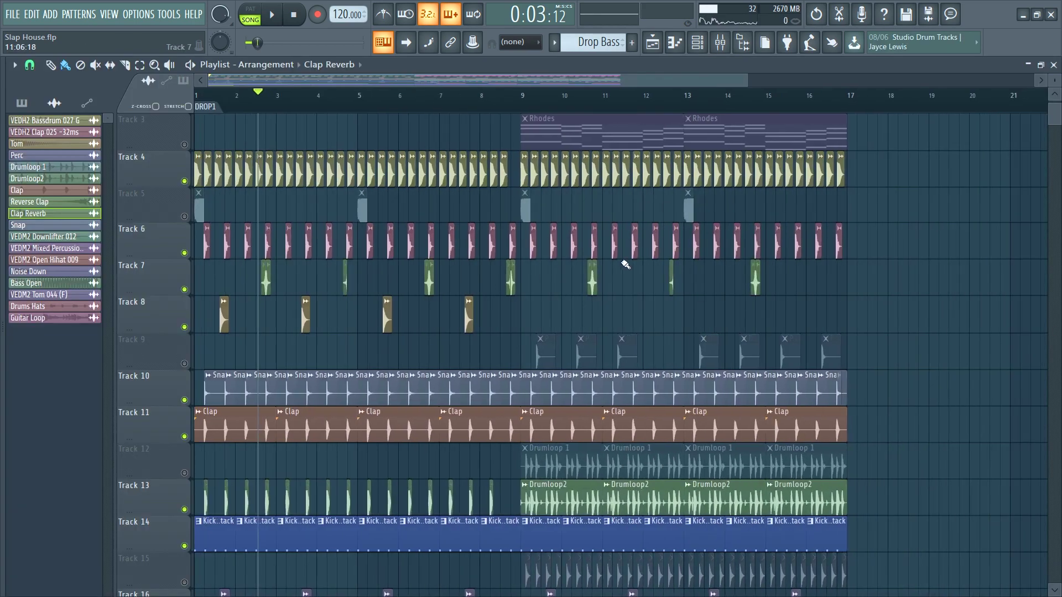
scroll(300, 394, "down", 3)
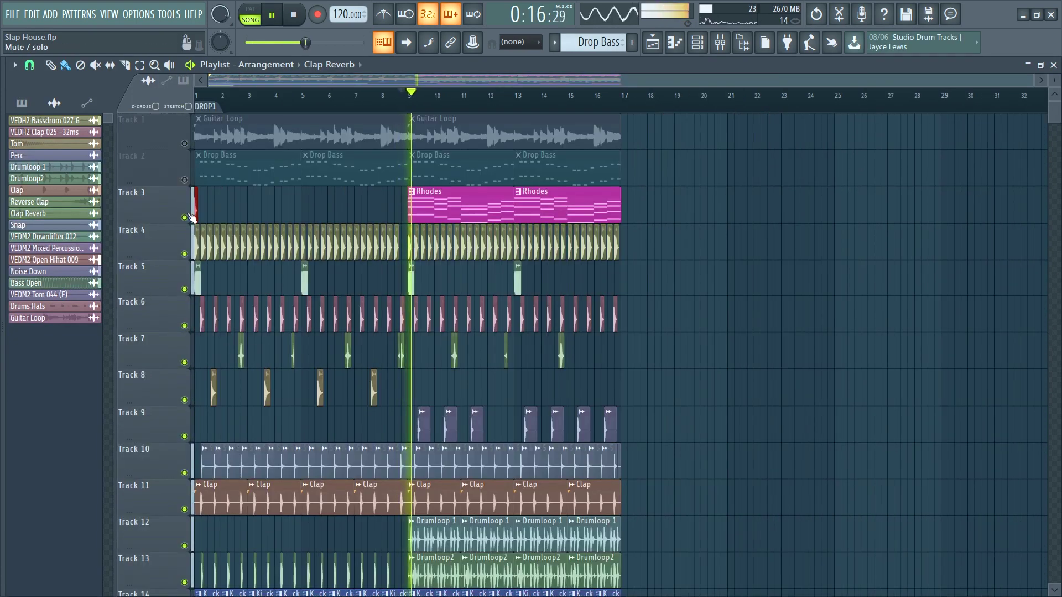
left_click(184, 217)
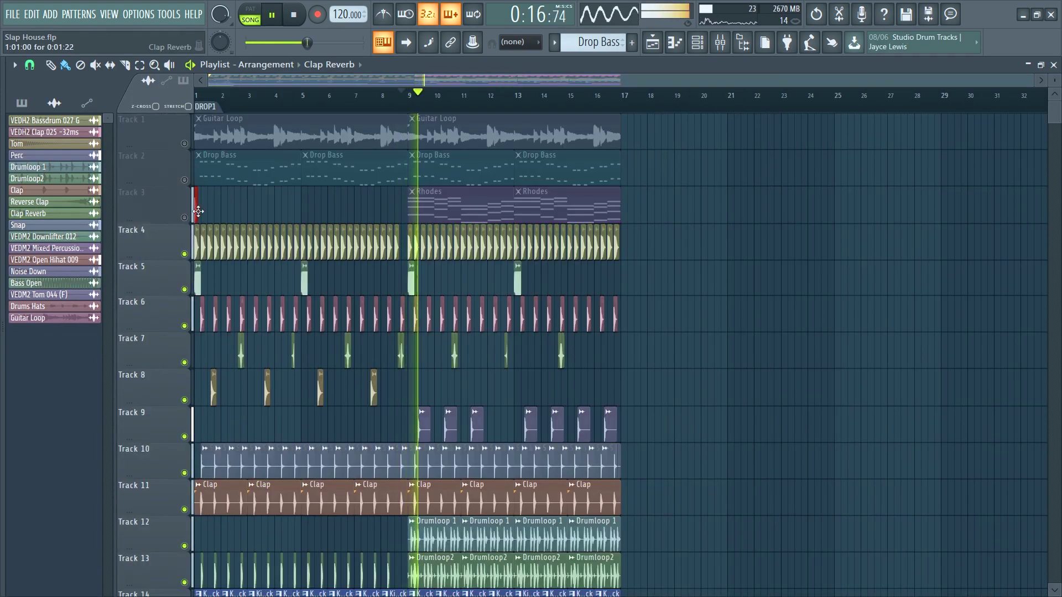
scroll(522, 298, "down", 1)
scroll(858, 394, "down", 4)
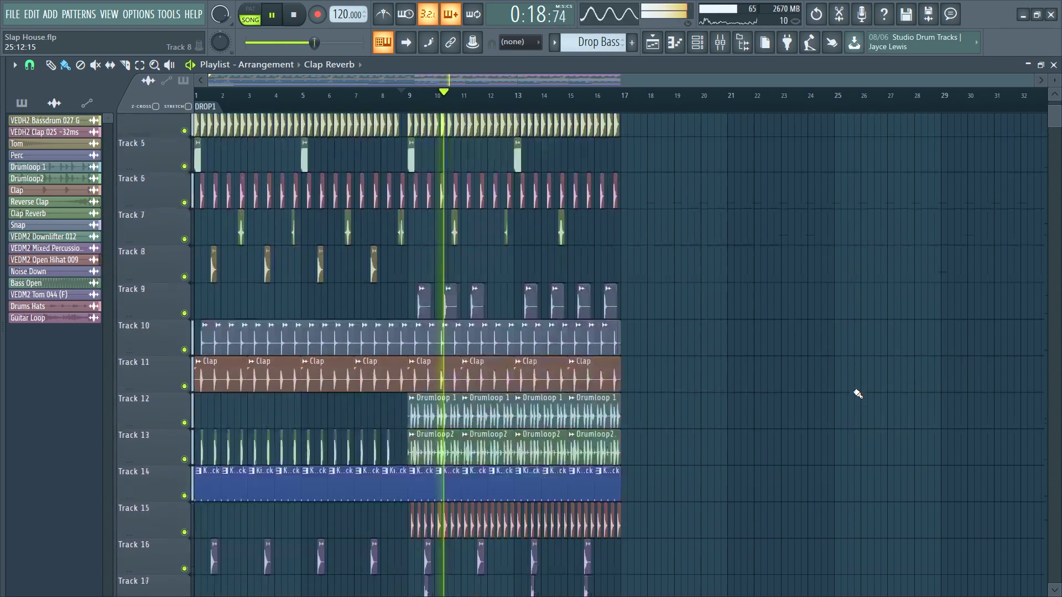
scroll(857, 394, "down", 3)
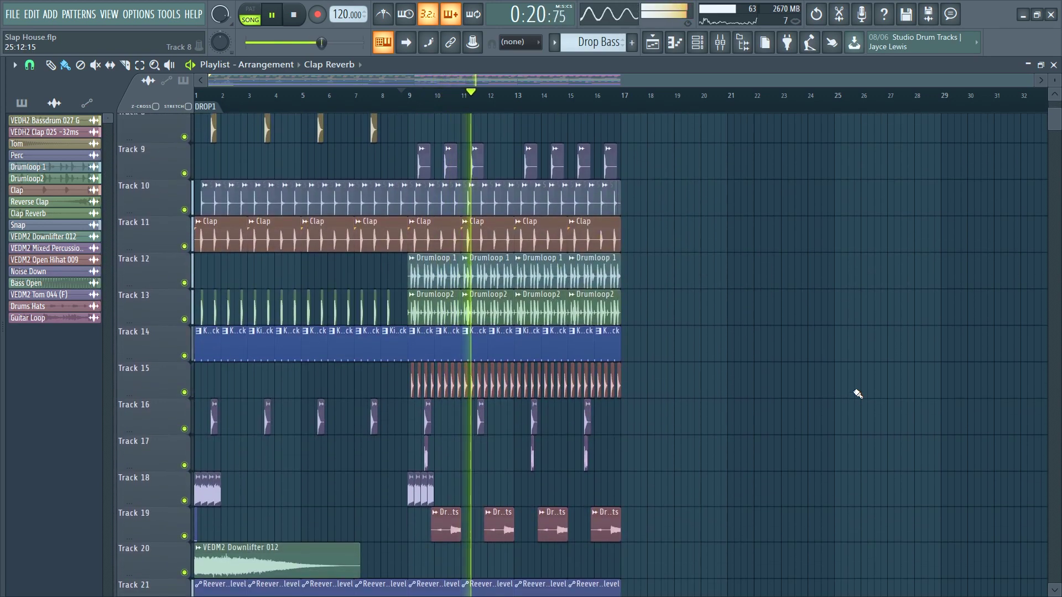
scroll(857, 394, "down", 2)
scroll(555, 299, "up", 3)
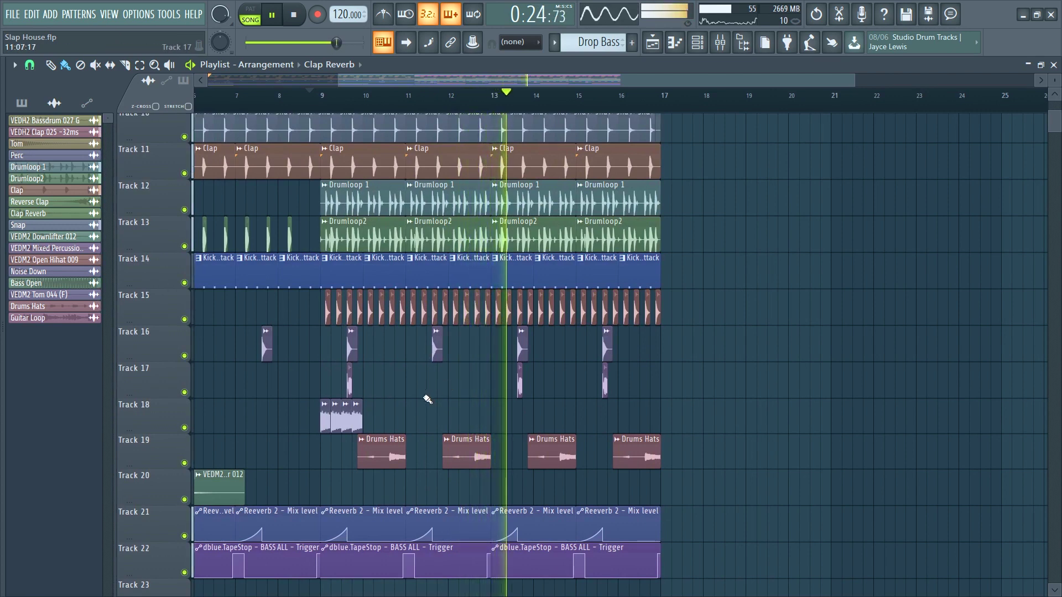
scroll(428, 401, "up", 2)
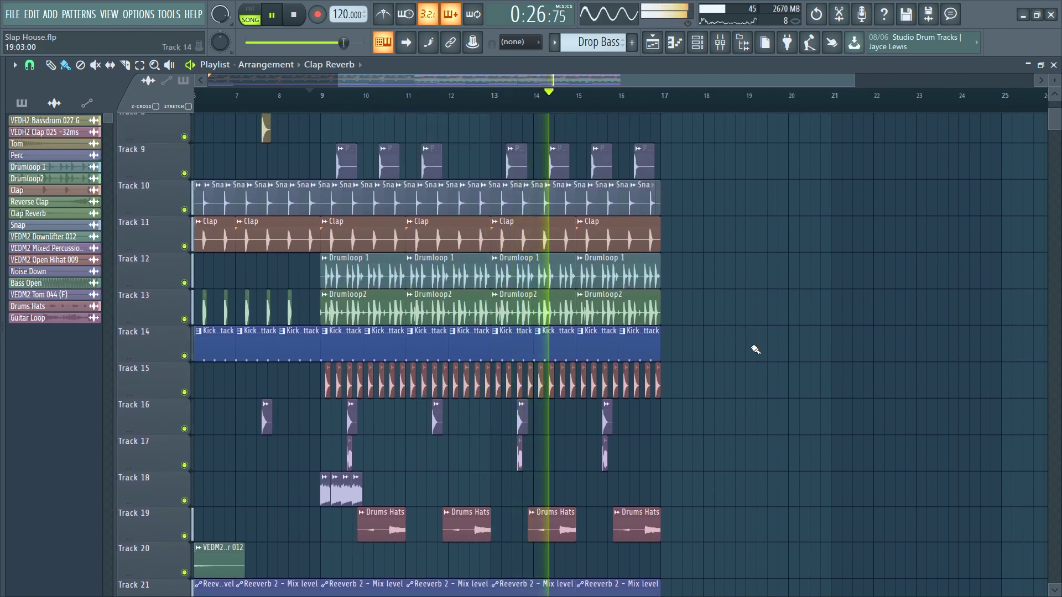
key("space")
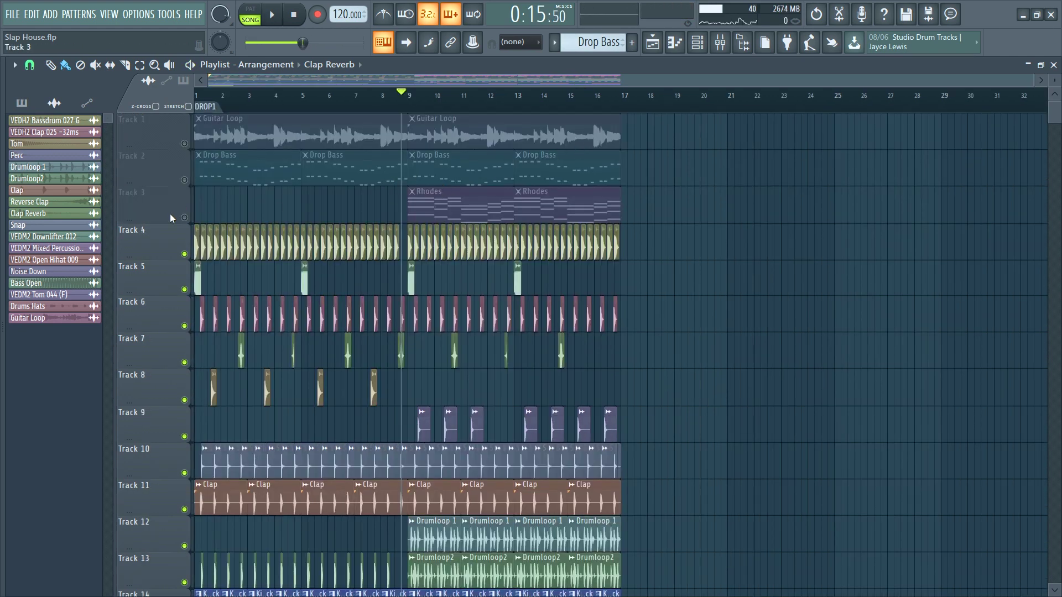
- Solo the Rhodes on Track 3, audition it, and view its pattern in the channel rack in pattern mode
left_click(184, 217, "ctrl")
key("space")
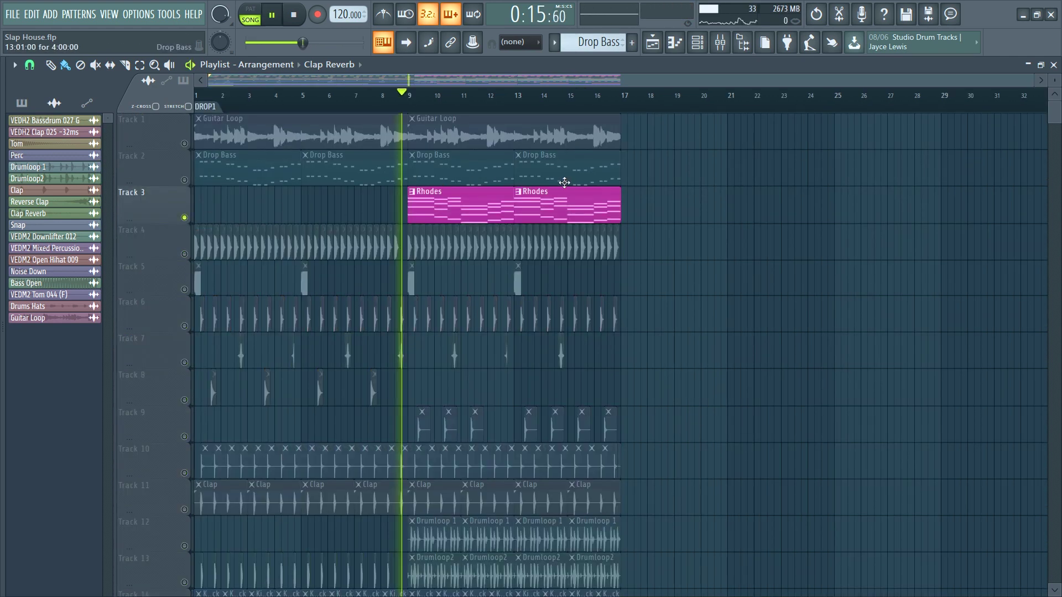
left_click(495, 194)
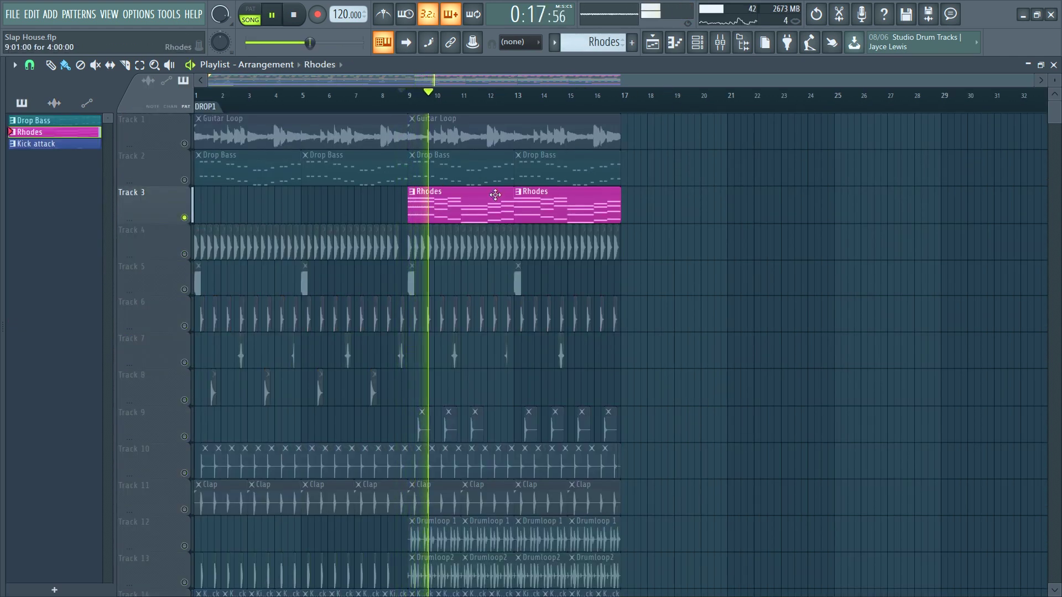
left_click(250, 8)
left_click(698, 53)
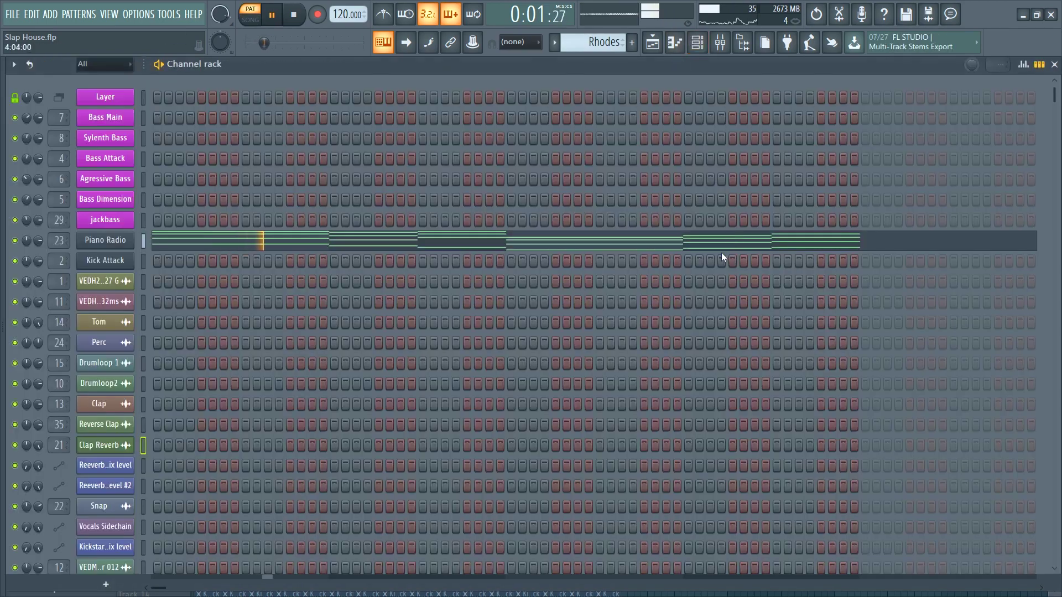
- Review the effect chain on the Rhodes mixer track and return to the playlist
key("F9")
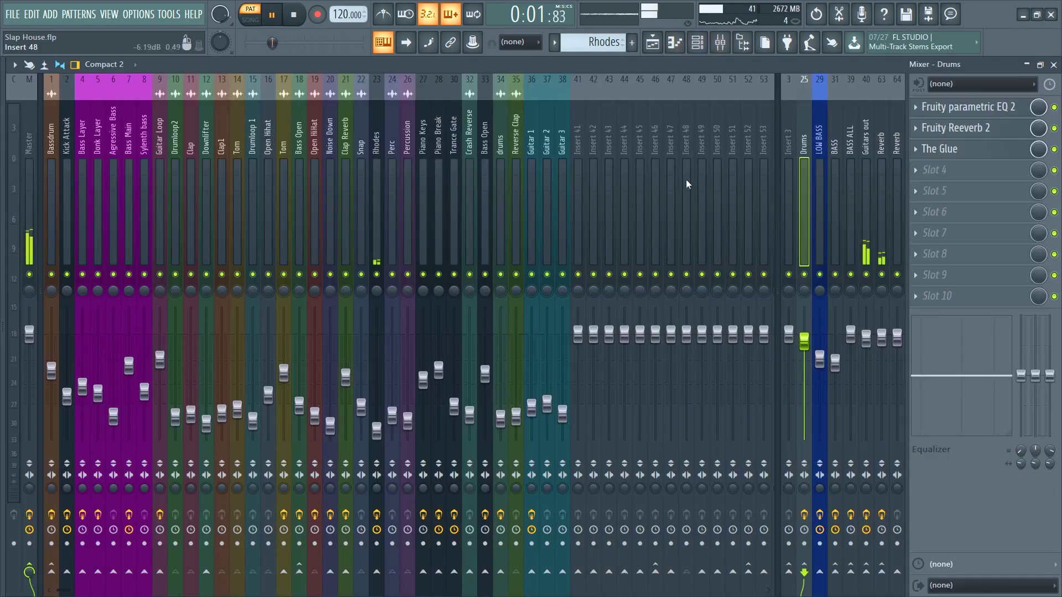
left_click(374, 129)
key("space")
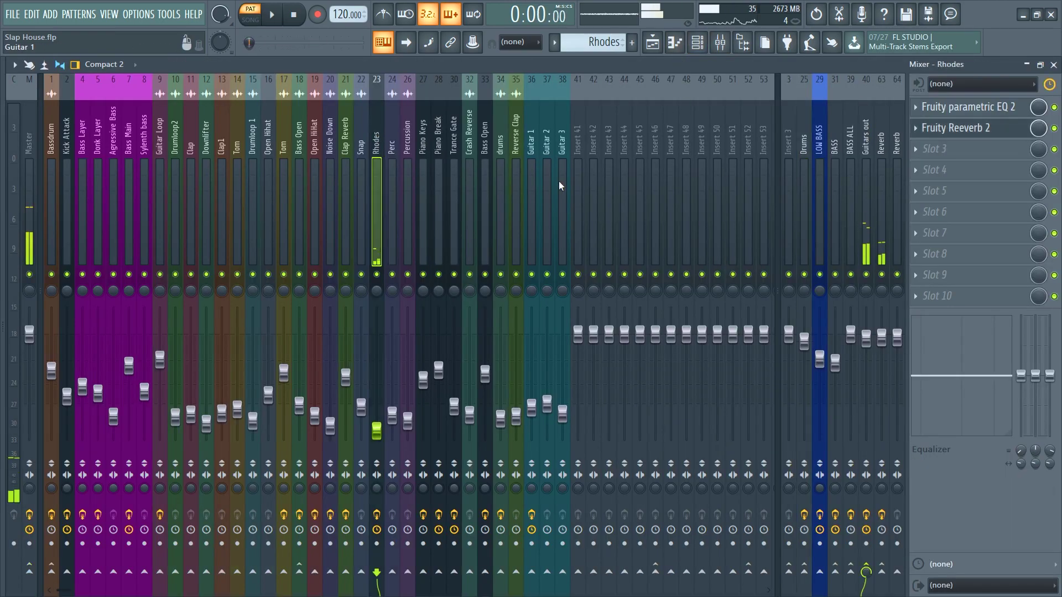
key("F5")
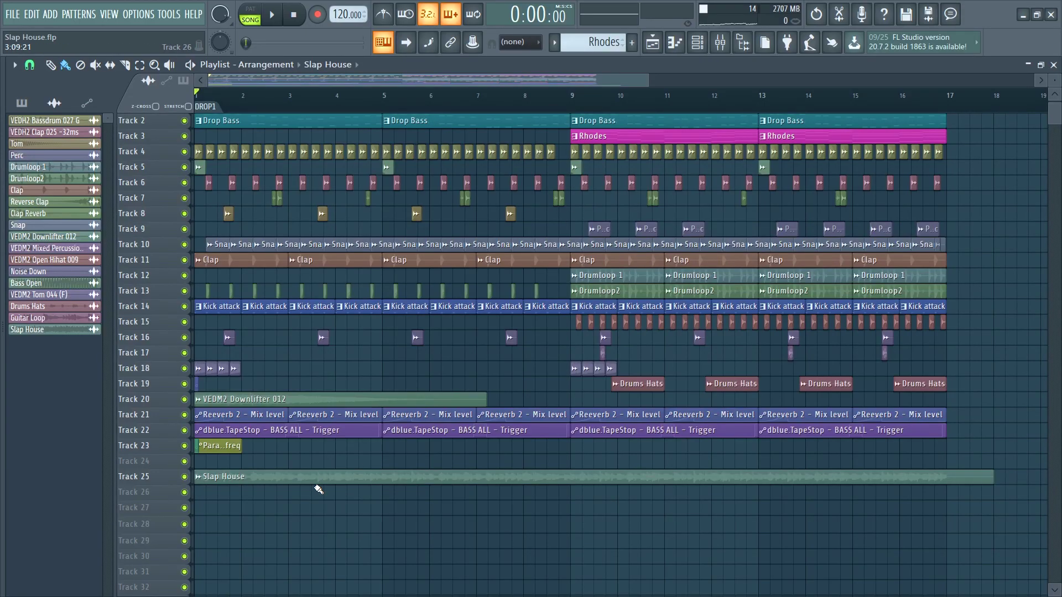
- Inspect the Fruity Multiband Compressor and FabFilter Pro-L 2 on the Master track and close both
key("F9")
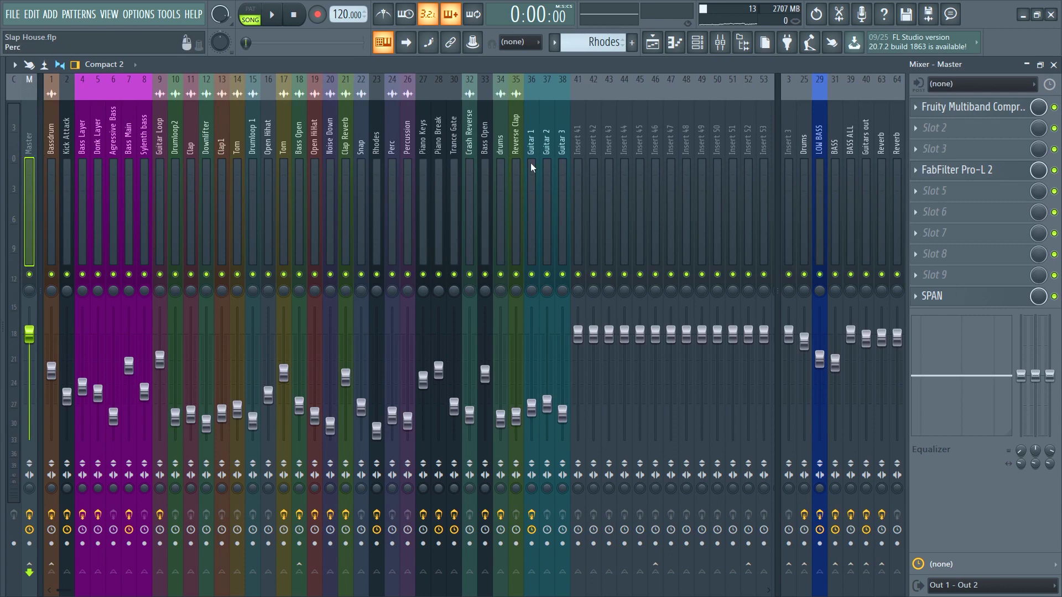
left_click(978, 111)
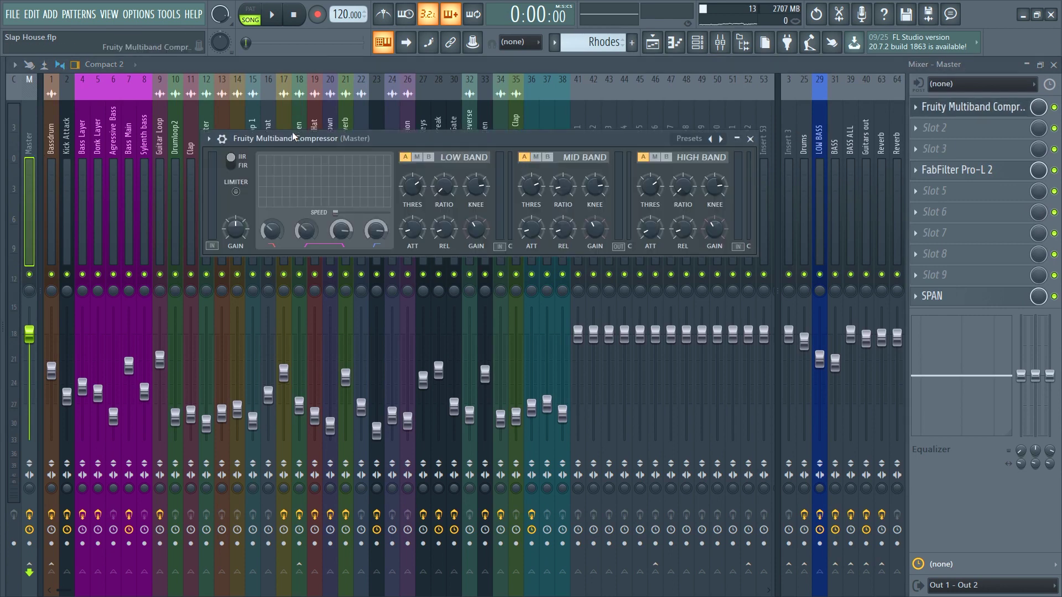
left_click(750, 138)
left_click(947, 168)
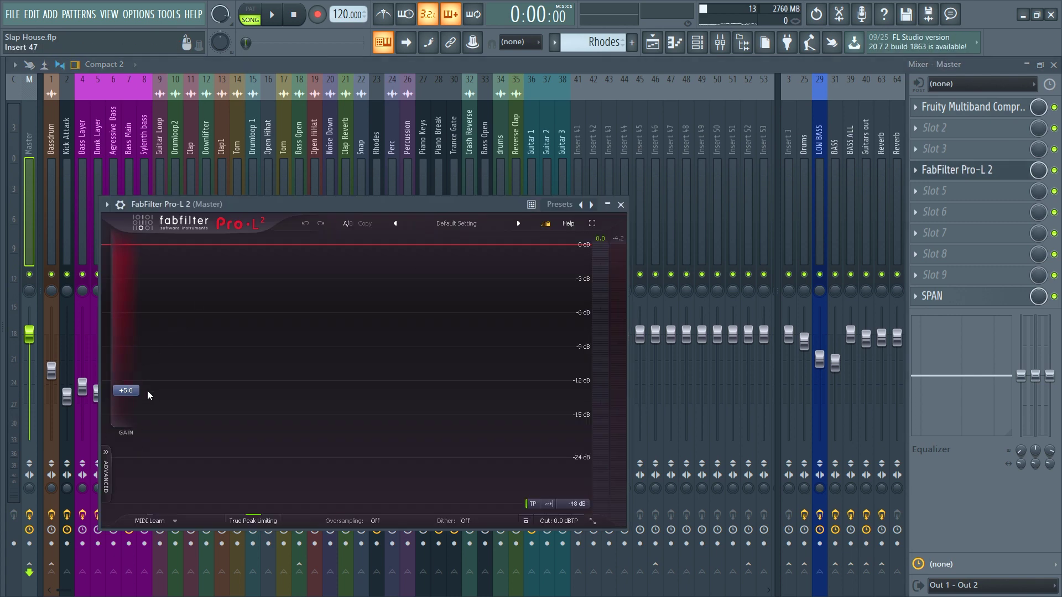
left_click(620, 204)
key("F5")
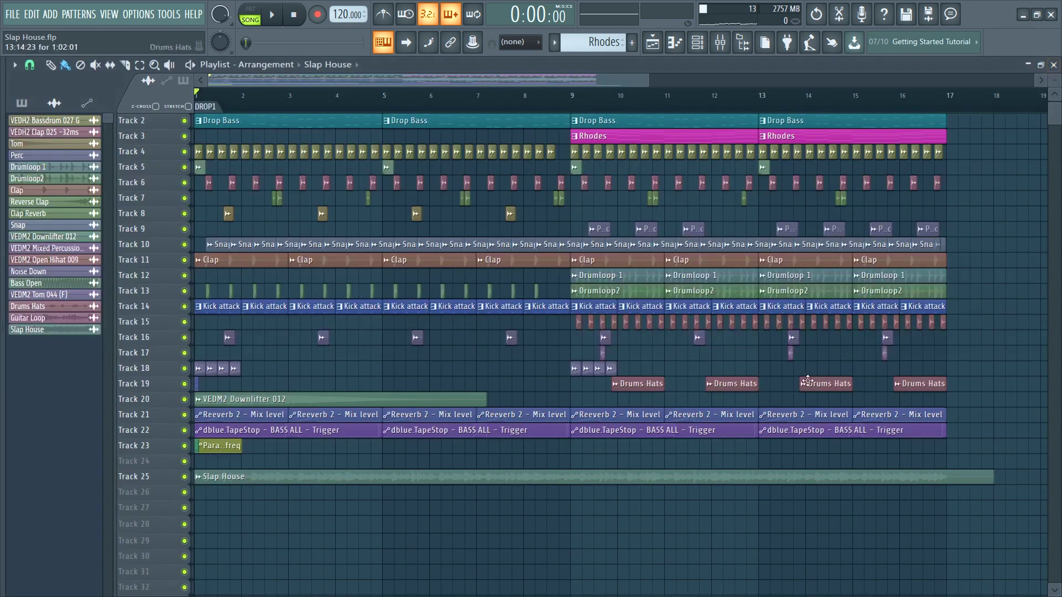
- Solo the Slap House audio clip on Track 25 and play it from the start through the whole drop
scroll(552, 313, "down", 1)
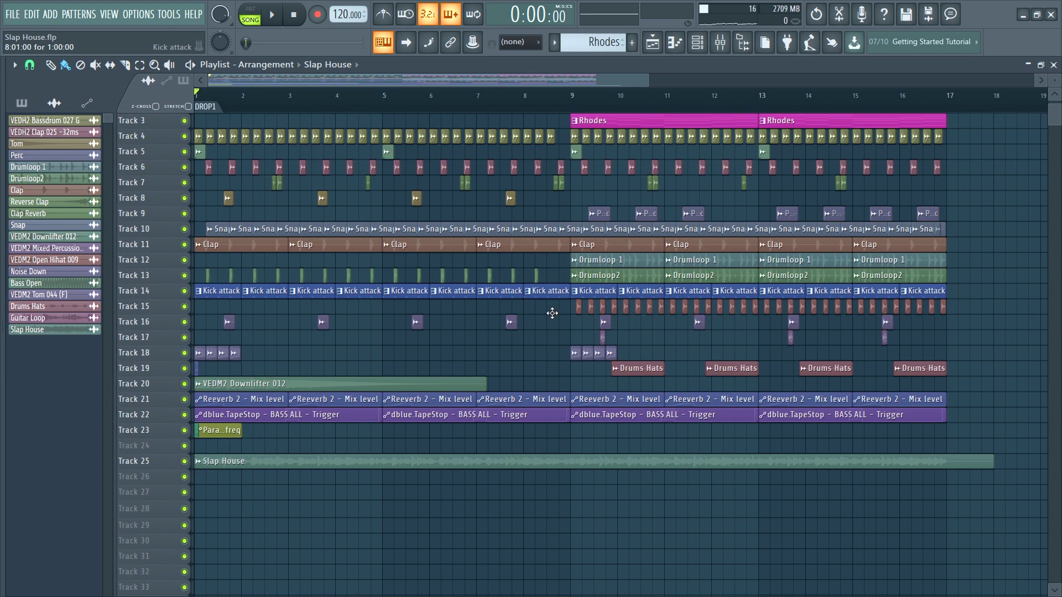
scroll(277, 491, "down", 1)
left_click(184, 445, "ctrl")
key("space")
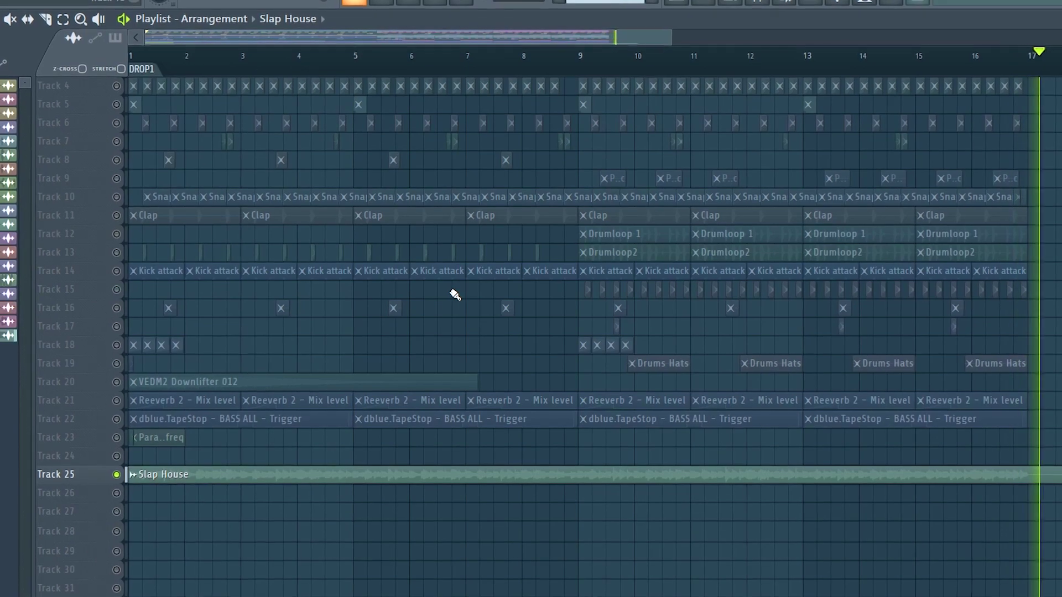
key("space")
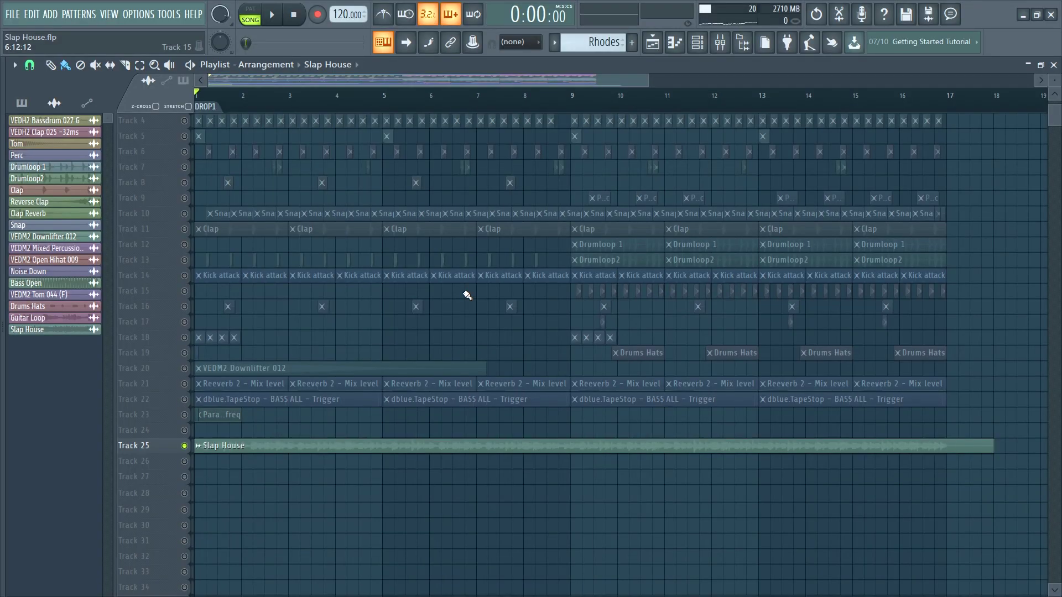